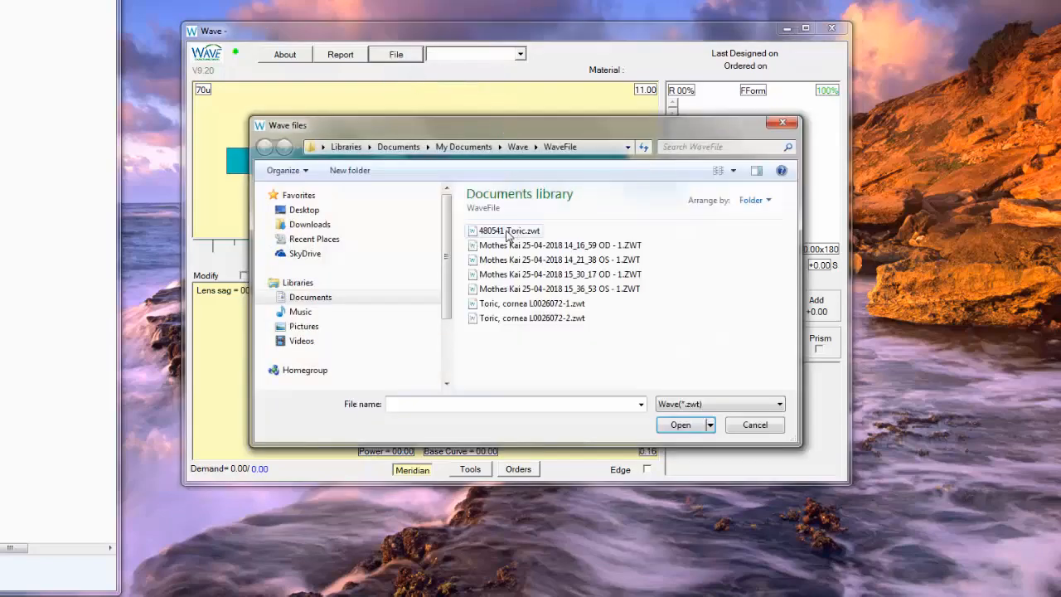
Open the lens file Toric, cornea L0026072-2.zwt and start creating a Cornea Scleral design from it
{"action": "double_click", "coordinate": [516, 319]}
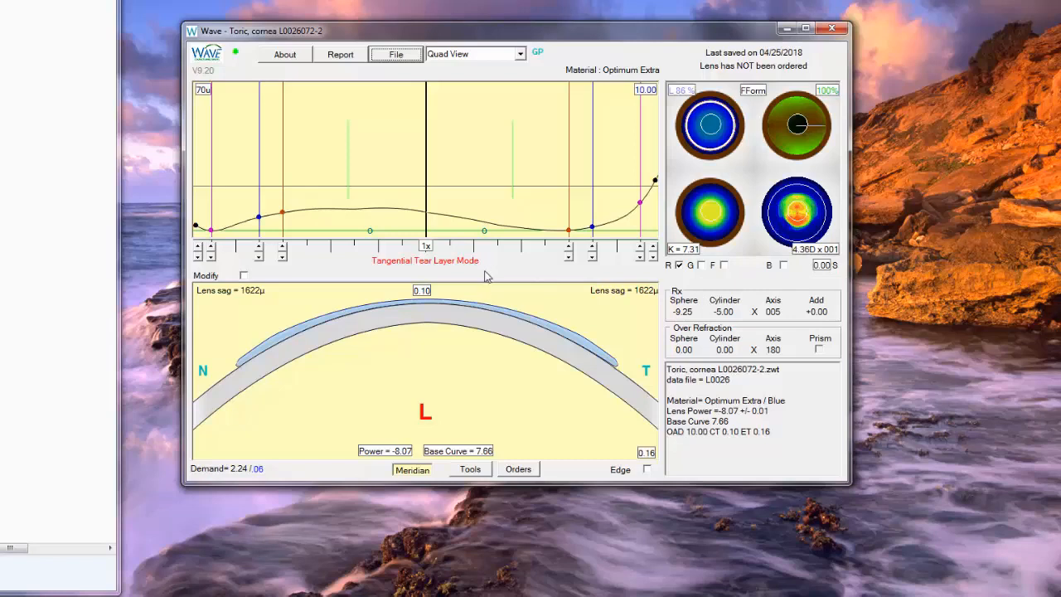
{"action": "left_click", "coordinate": [472, 470]}
{"action": "mouse_move", "coordinate": [502, 497]}
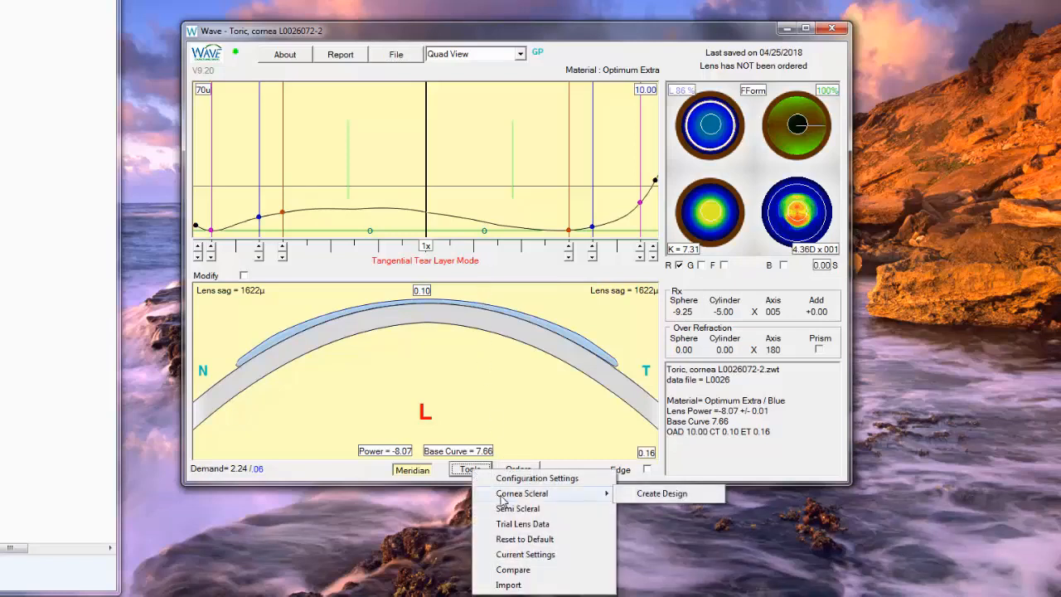
{"action": "left_click", "coordinate": [661, 494]}
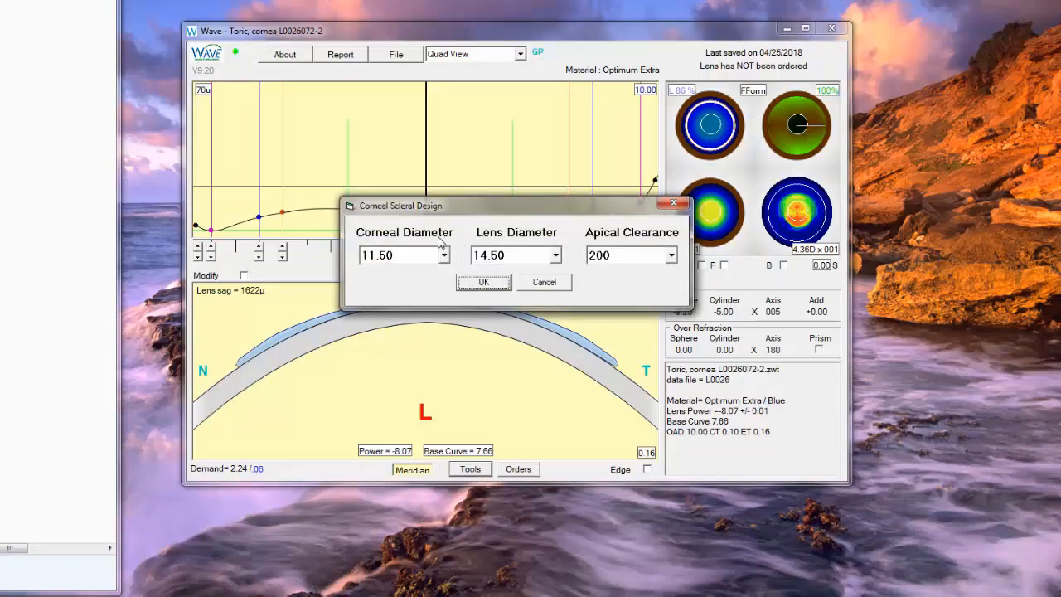
Create the corneal scleral design with corneal diameter 11.80, lens diameter 14.50 and apical clearance 200
{"action": "left_click", "coordinate": [444, 257]}
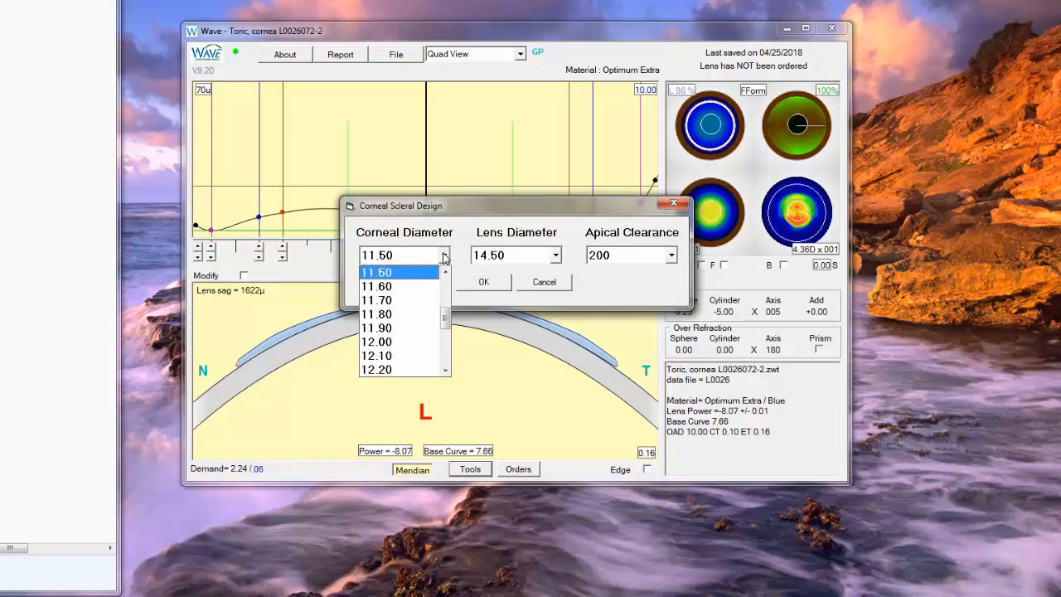
{"action": "left_click", "coordinate": [395, 314]}
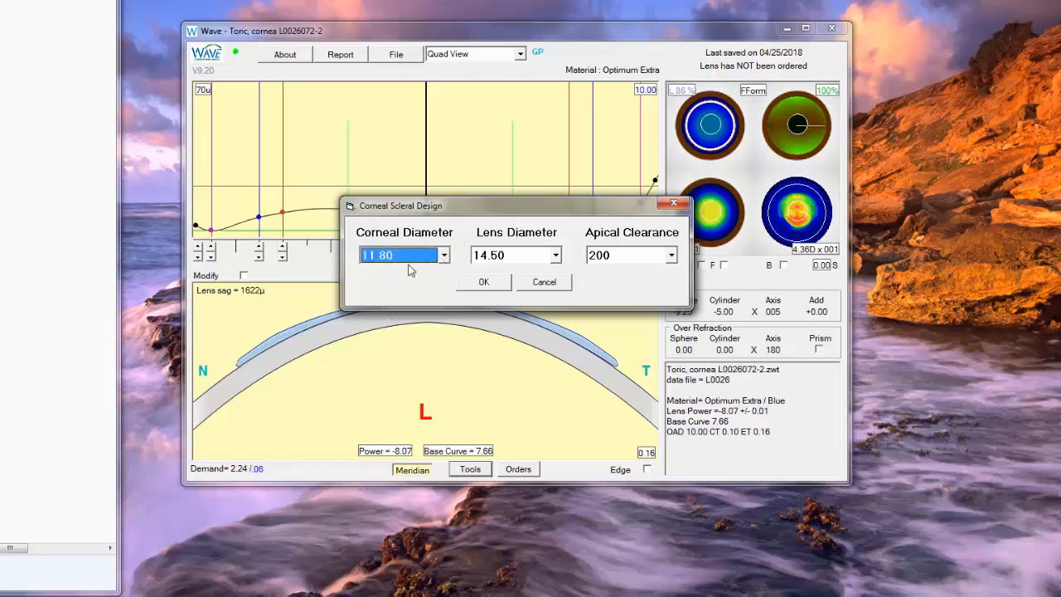
{"action": "left_click", "coordinate": [554, 256]}
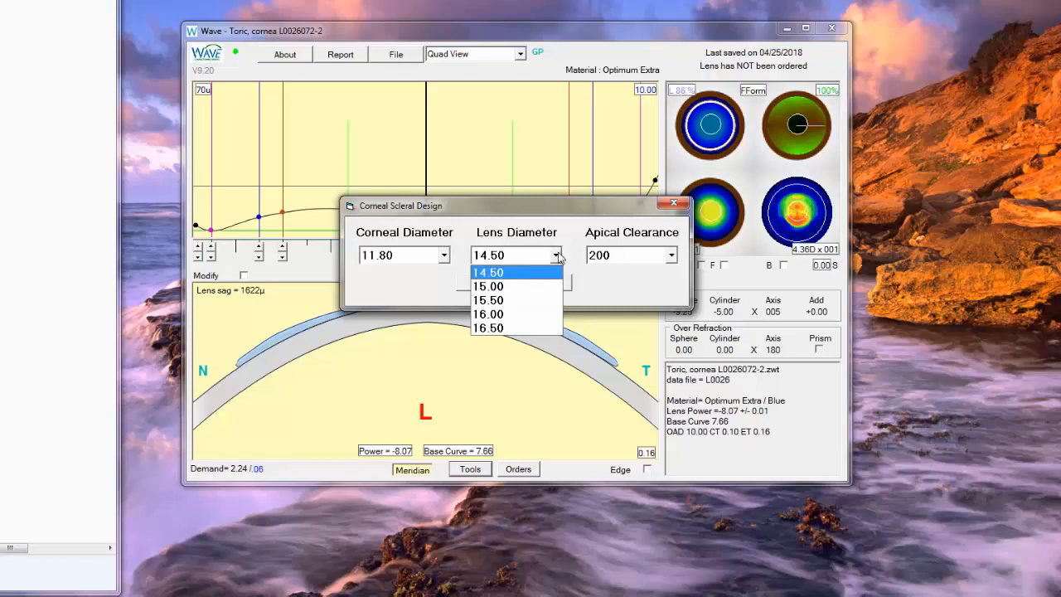
{"action": "left_click", "coordinate": [555, 256]}
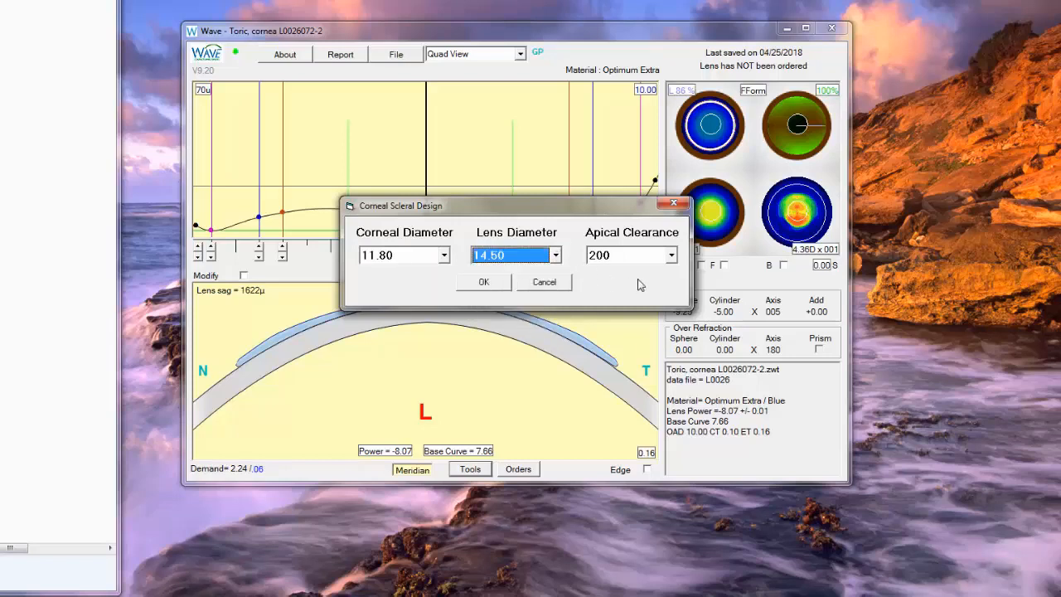
{"action": "left_click", "coordinate": [671, 256]}
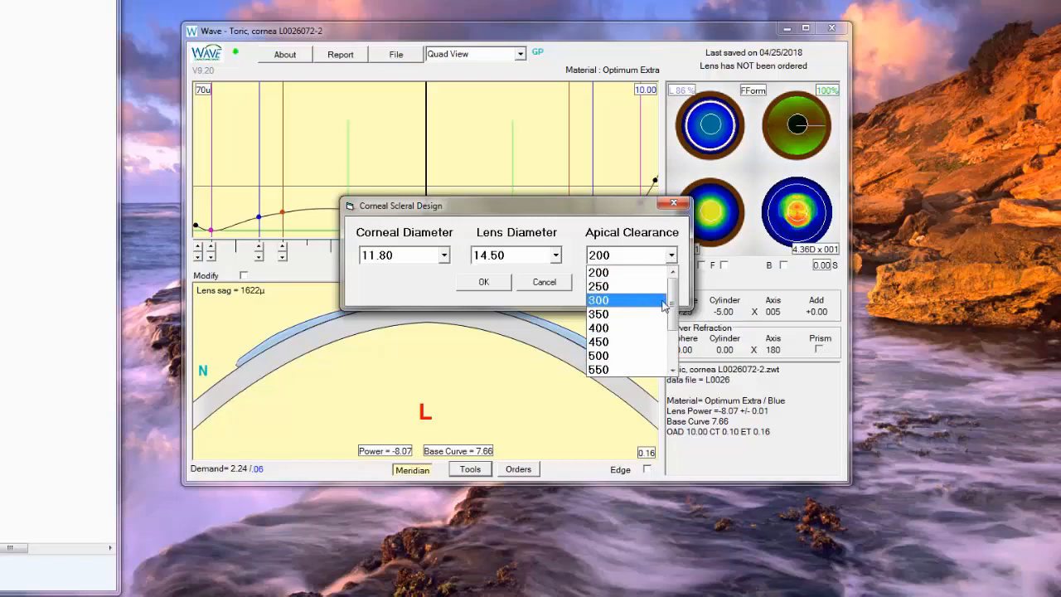
{"action": "left_click_drag", "start_coordinate": [674, 305], "coordinate": [674, 332]}
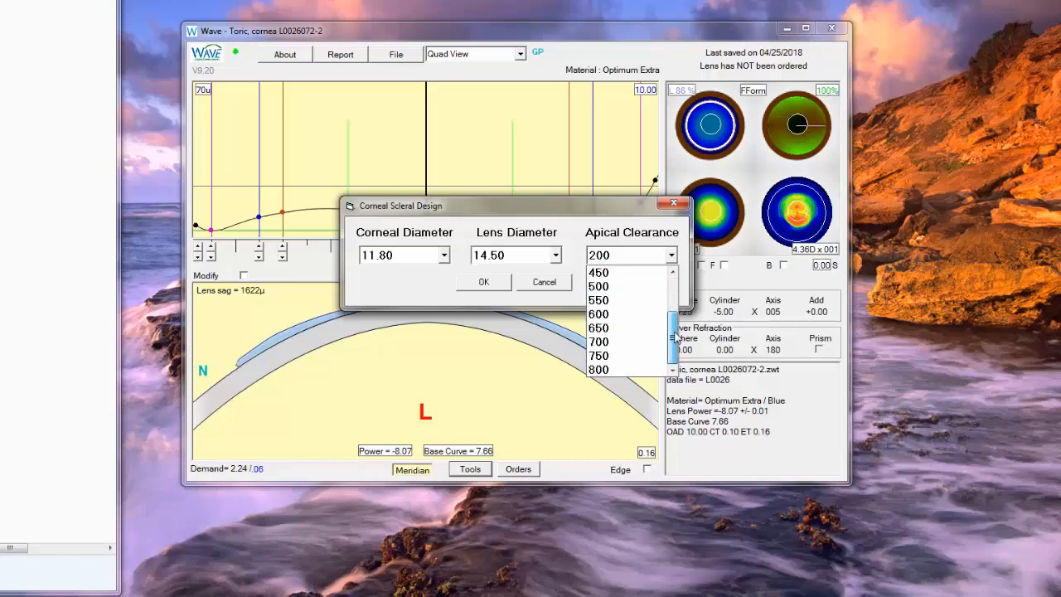
{"action": "left_click", "coordinate": [620, 236]}
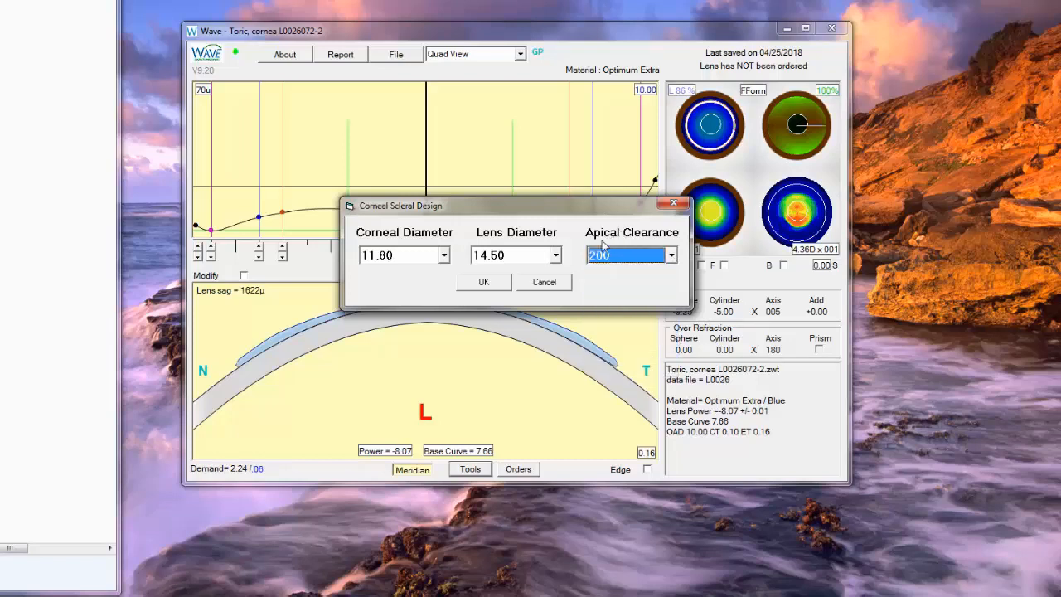
{"action": "left_click", "coordinate": [484, 282]}
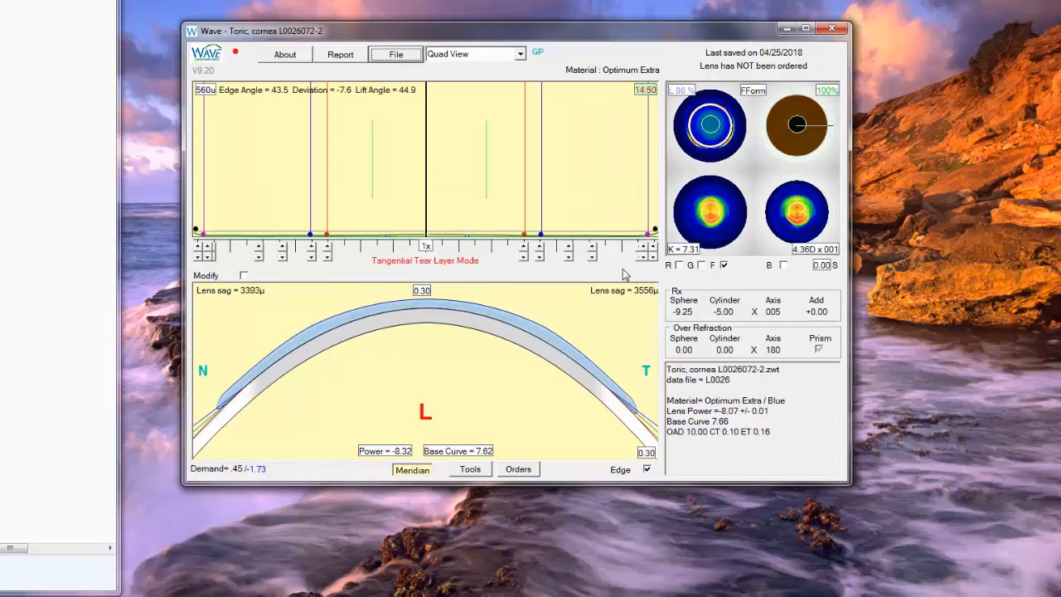
Switch the cross-section to the magnified Edge view and inspect the lens landing along the superior-nasal and superior meridians
{"action": "left_click", "coordinate": [701, 266]}
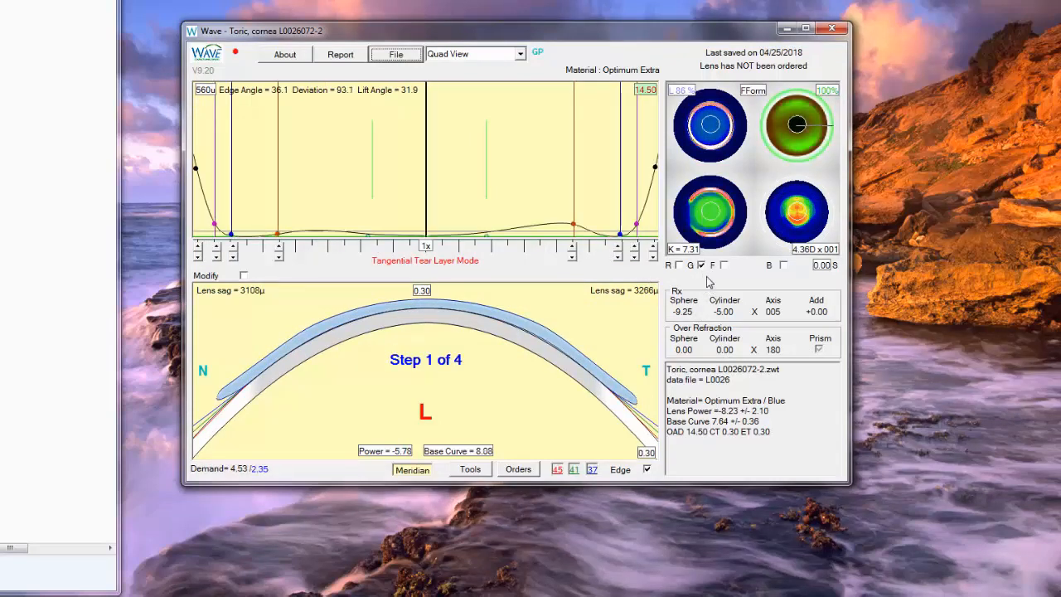
{"action": "left_click", "coordinate": [724, 265]}
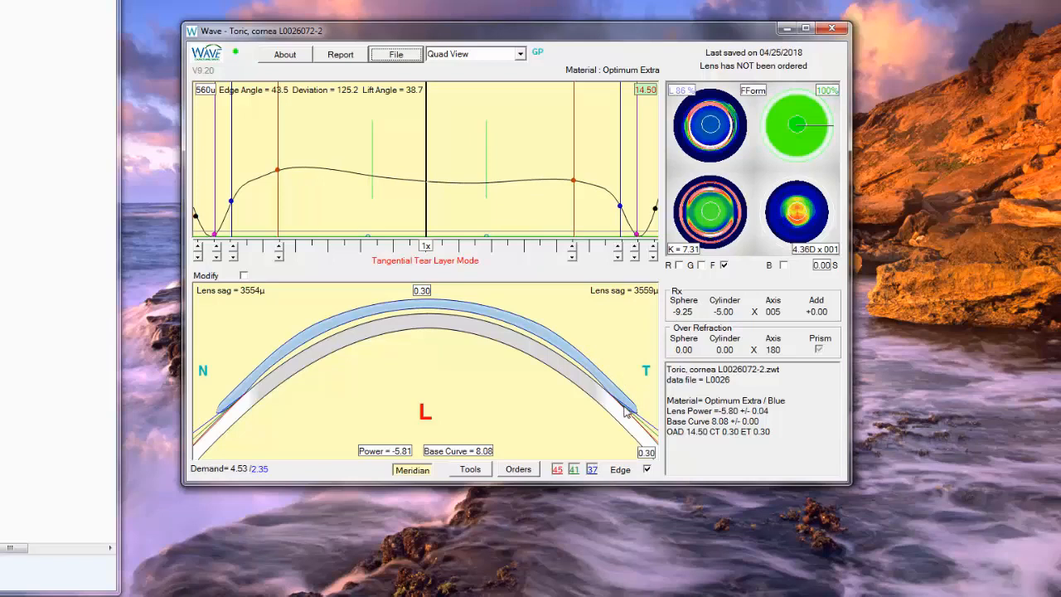
{"action": "mouse_move", "coordinate": [625, 412]}
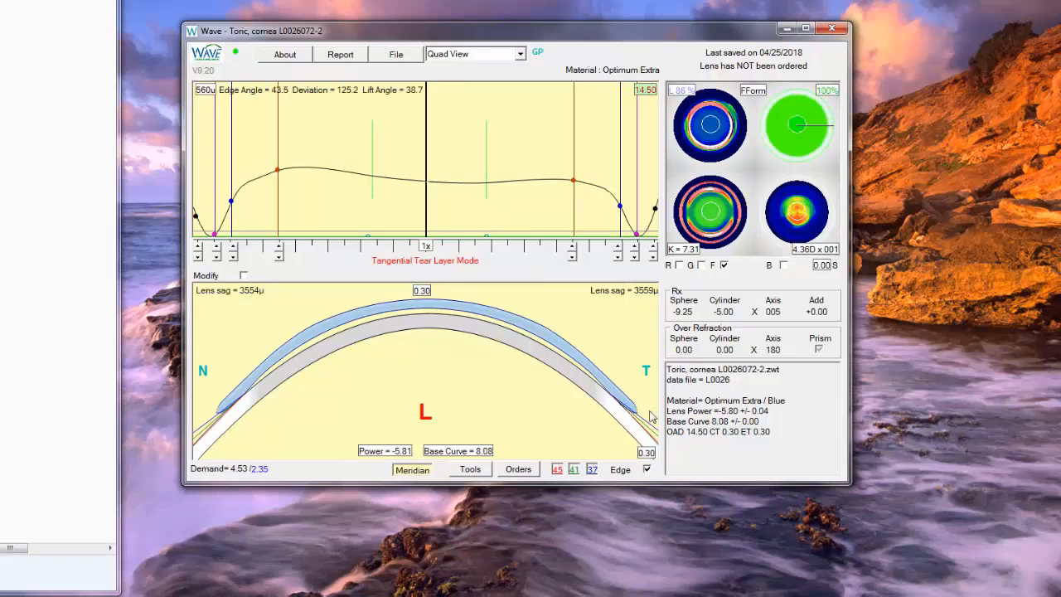
{"action": "left_click", "coordinate": [411, 470]}
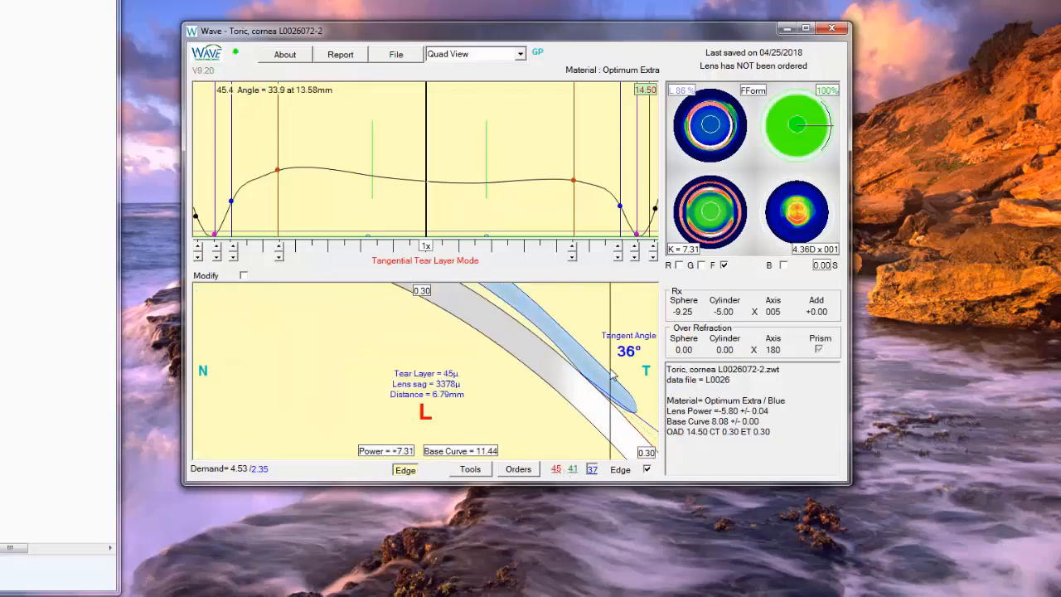
{"action": "left_click", "coordinate": [775, 125]}
{"action": "left_click", "coordinate": [788, 109]}
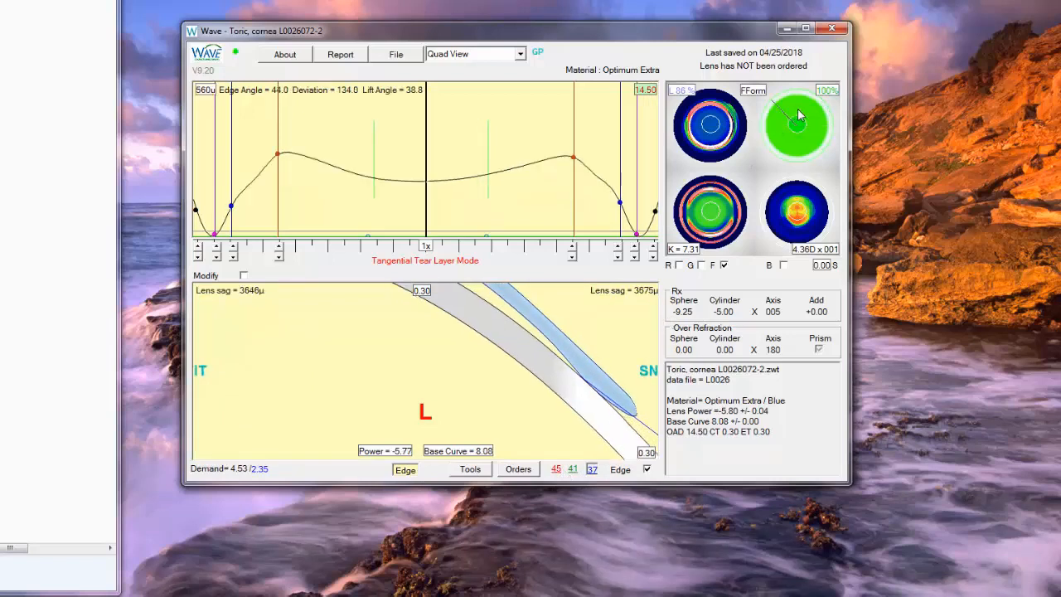
{"action": "left_click", "coordinate": [798, 109]}
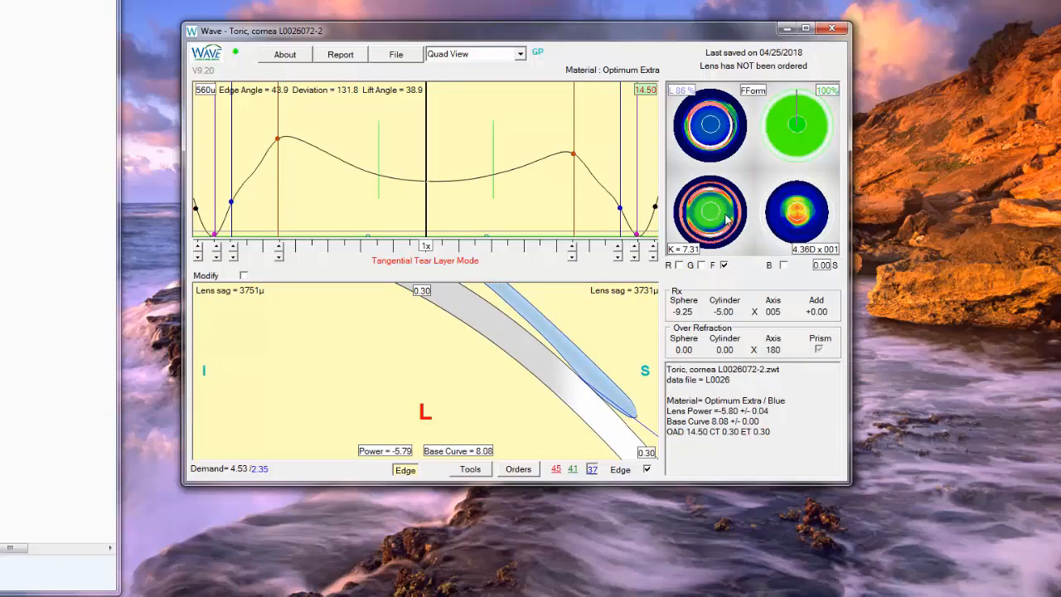
Enlarge the Back Curvature map, compare the lens profile along several meridians, and return to Quad View
{"action": "double_click", "coordinate": [731, 217]}
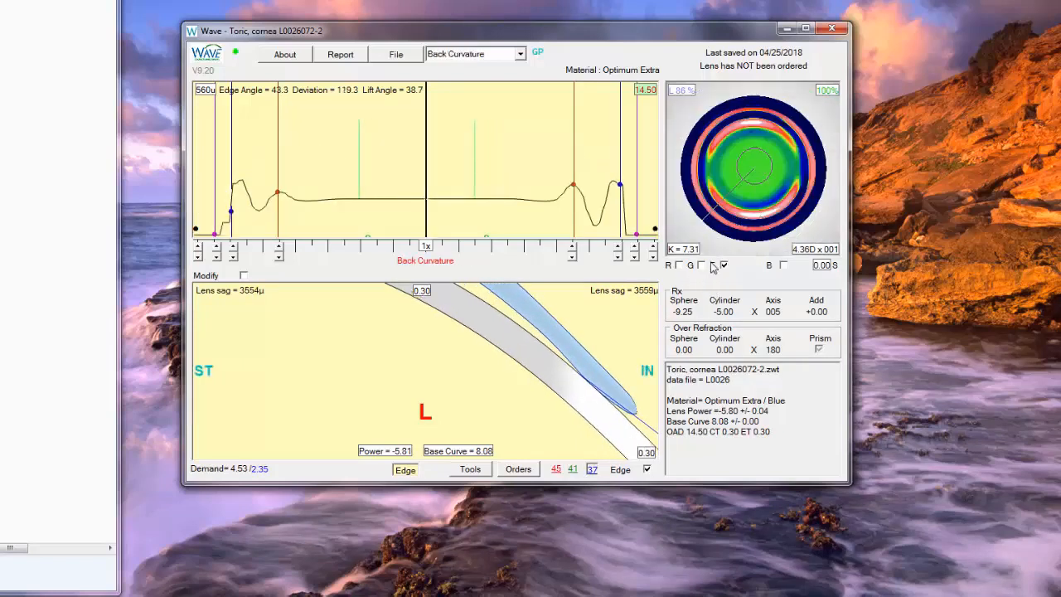
{"action": "left_click", "coordinate": [781, 181]}
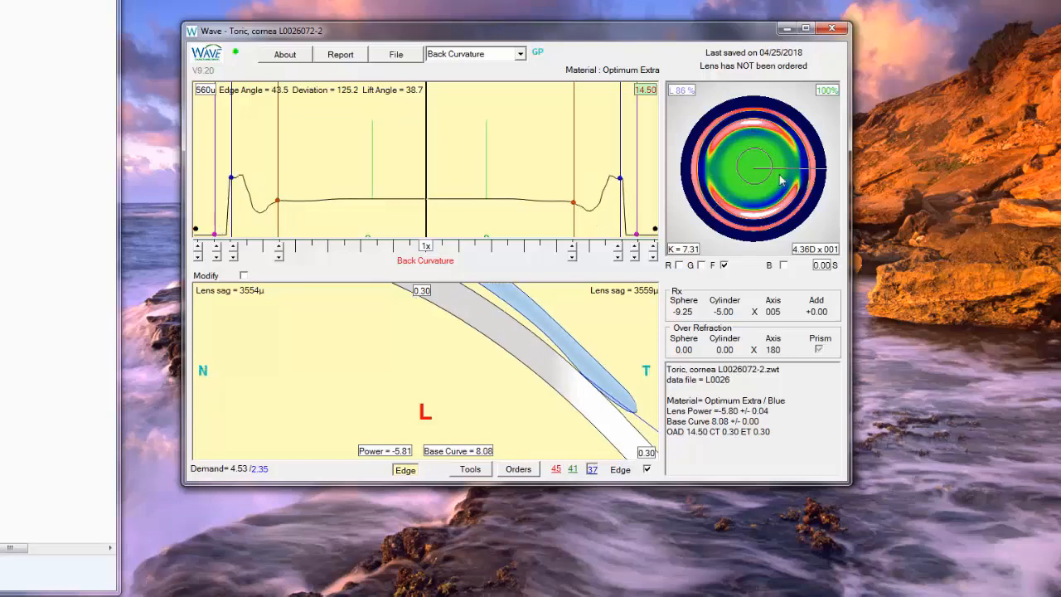
{"action": "left_click", "coordinate": [756, 133]}
{"action": "left_click", "coordinate": [792, 126]}
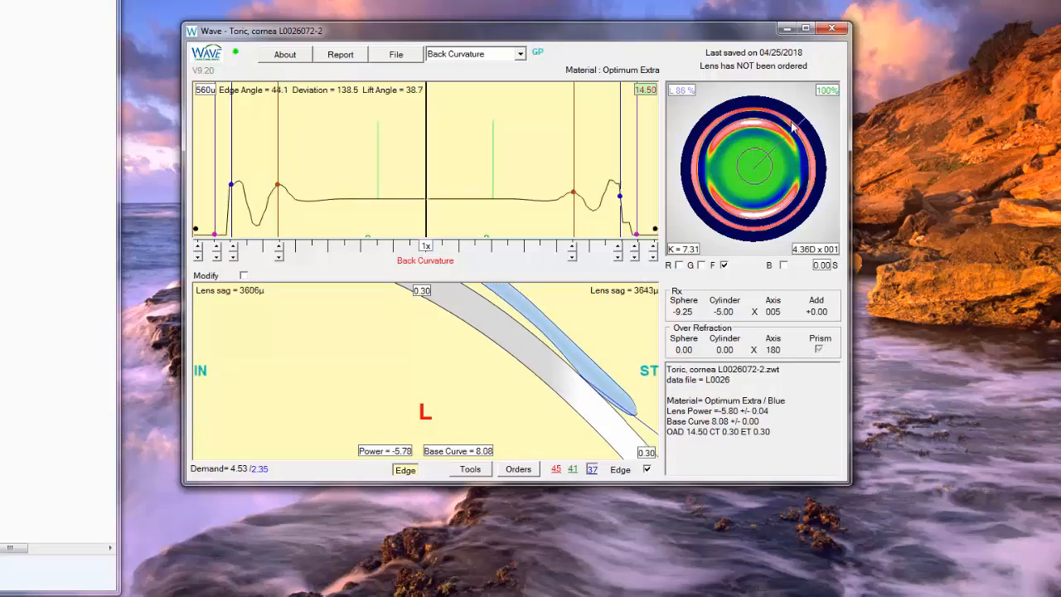
{"action": "left_click", "coordinate": [814, 171]}
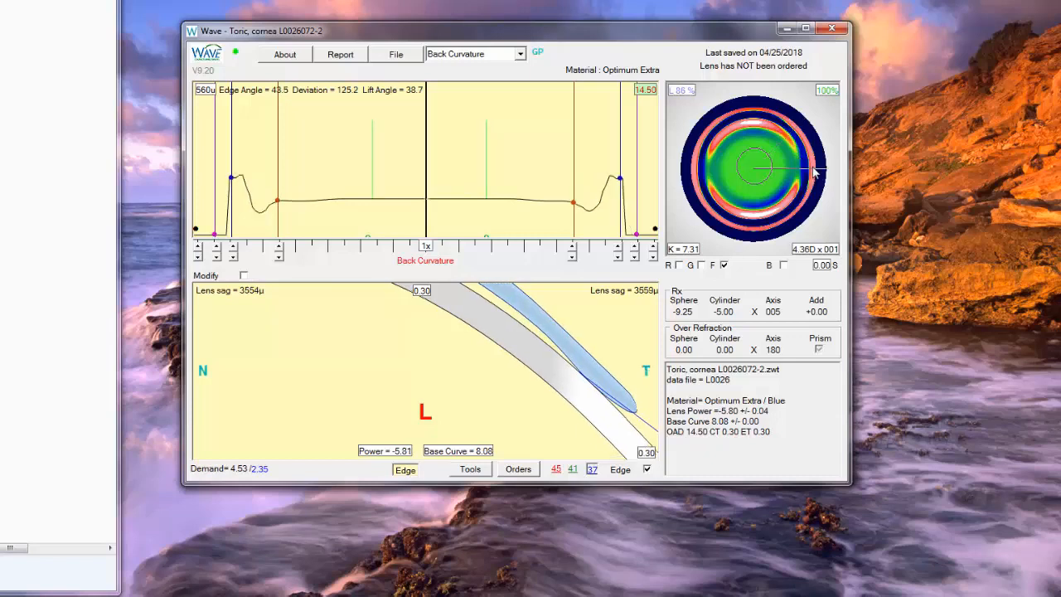
{"action": "left_click", "coordinate": [811, 114]}
{"action": "right_click", "coordinate": [811, 114]}
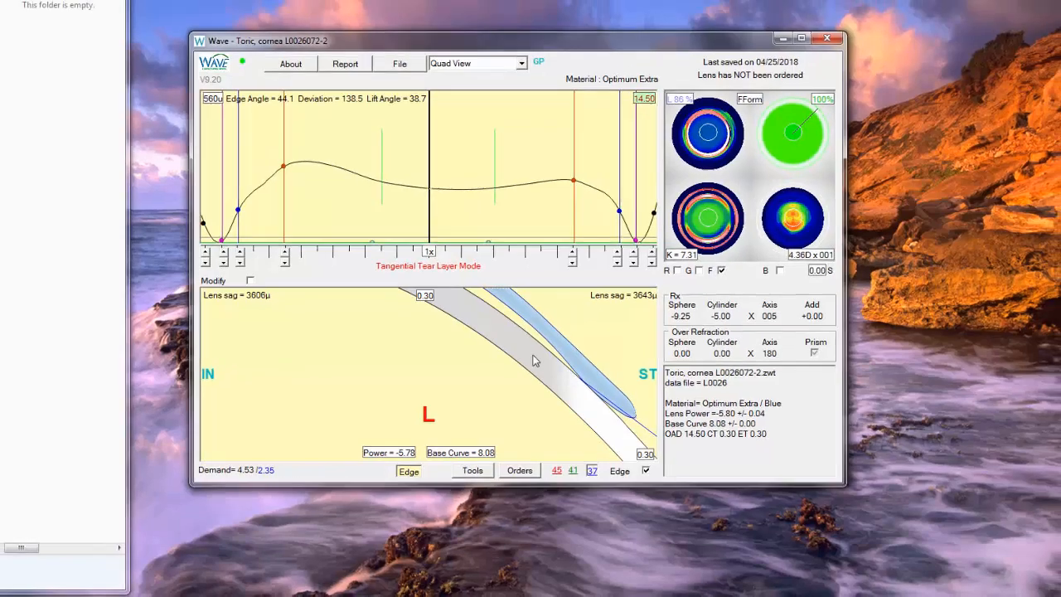
Examine the tear-layer clearance values at the lens zones along the superior-temporal meridian, and return to the horizontal temporal meridian
{"action": "left_click", "coordinate": [472, 470]}
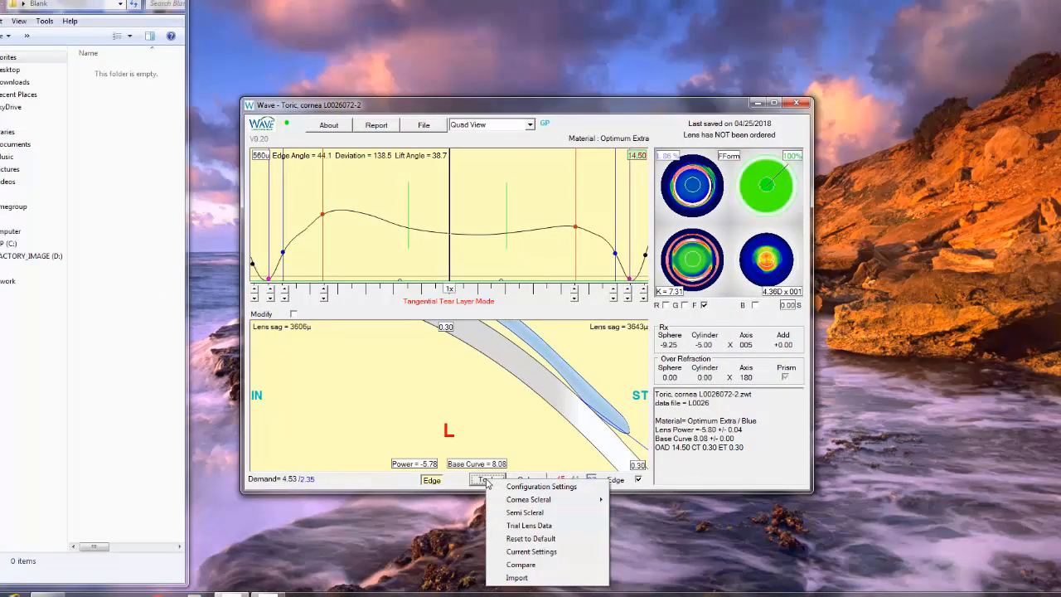
{"action": "left_click", "coordinate": [528, 253]}
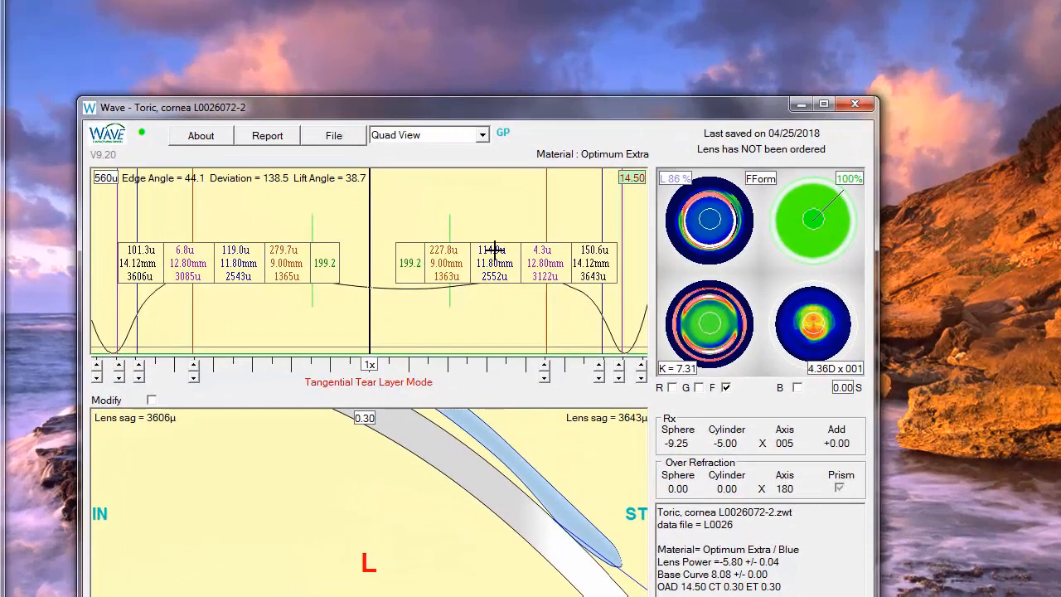
{"action": "left_click", "coordinate": [837, 220]}
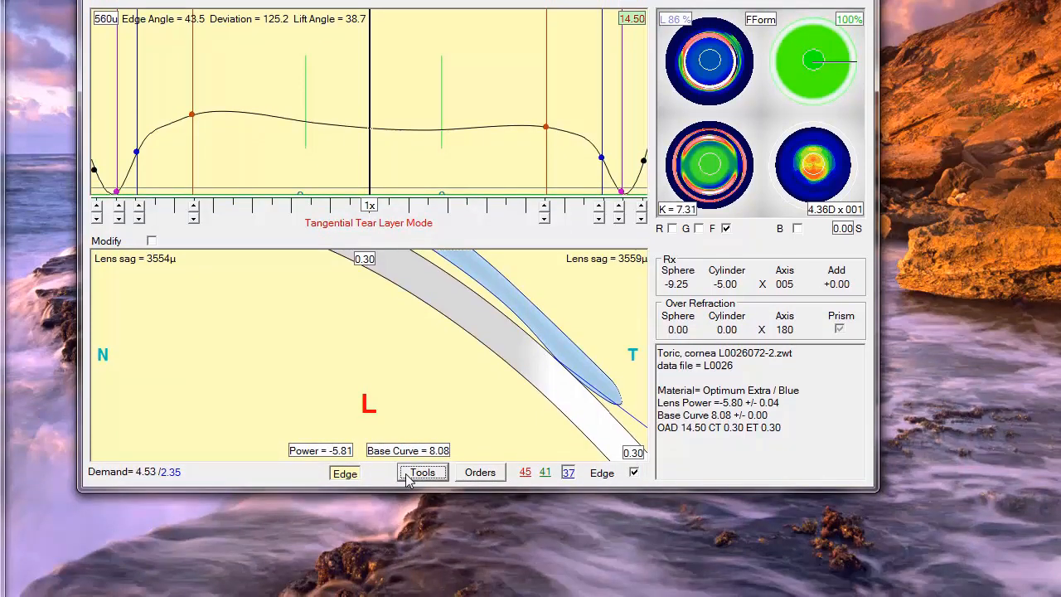
Modify the cornea scleral design by decreasing its central vault by 40
{"action": "left_click", "coordinate": [423, 472]}
{"action": "mouse_move", "coordinate": [497, 506]}
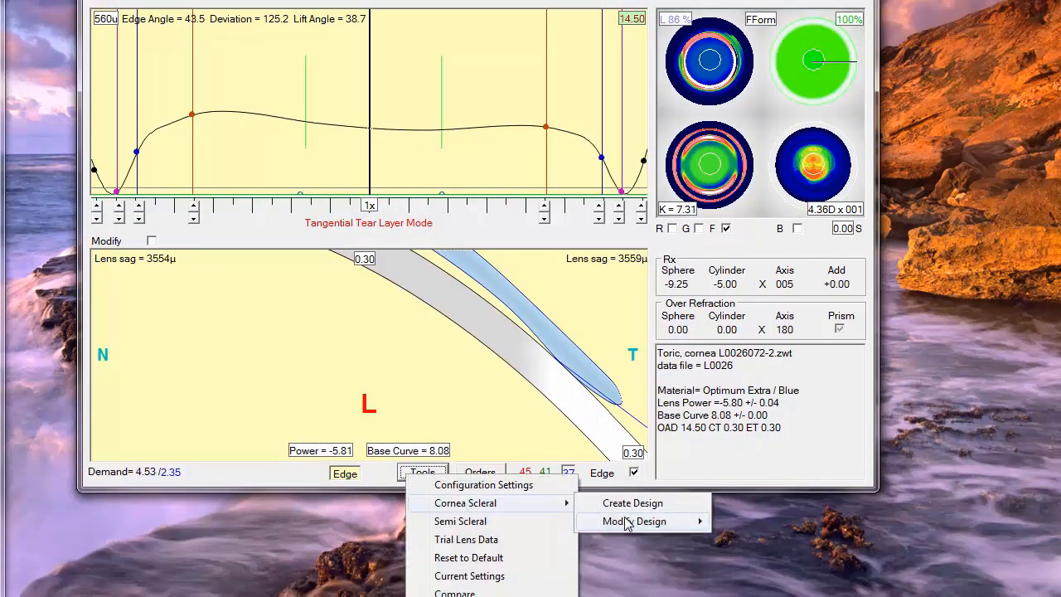
{"action": "mouse_move", "coordinate": [692, 523]}
{"action": "left_click", "coordinate": [740, 521]}
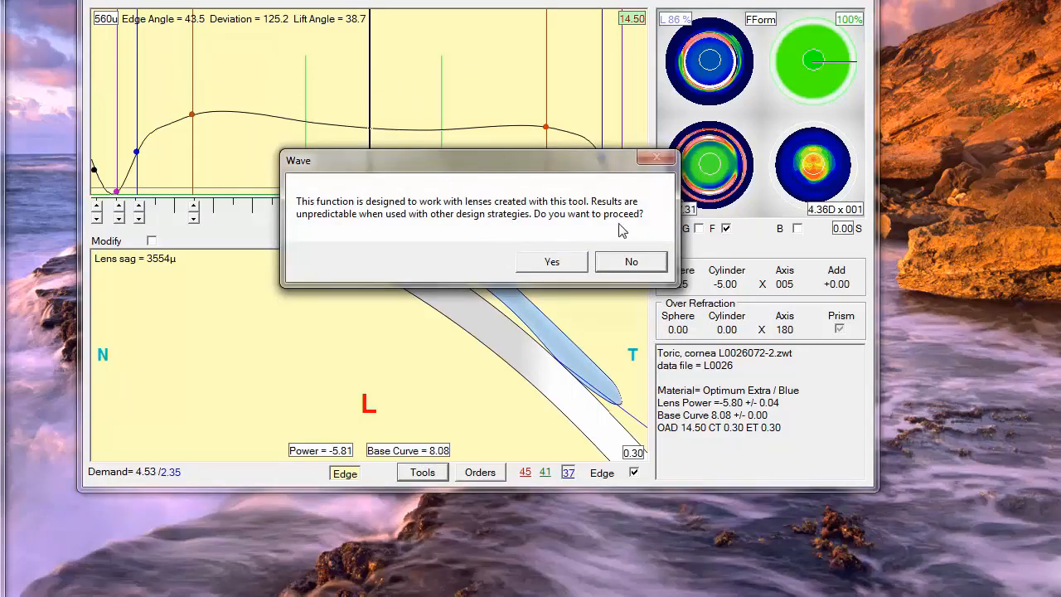
{"action": "left_click", "coordinate": [552, 263]}
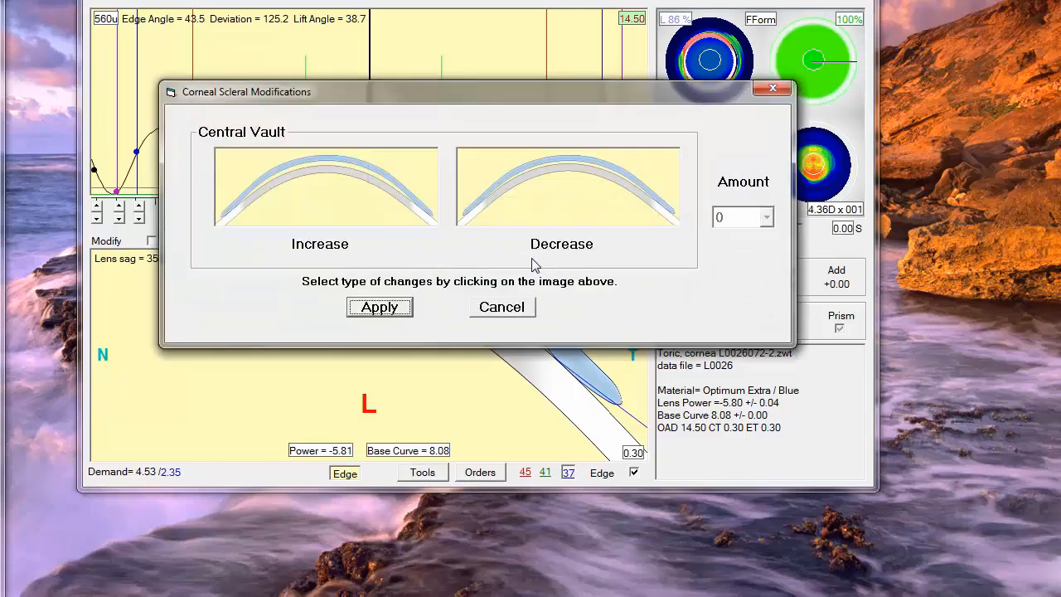
{"action": "left_click", "coordinate": [563, 247]}
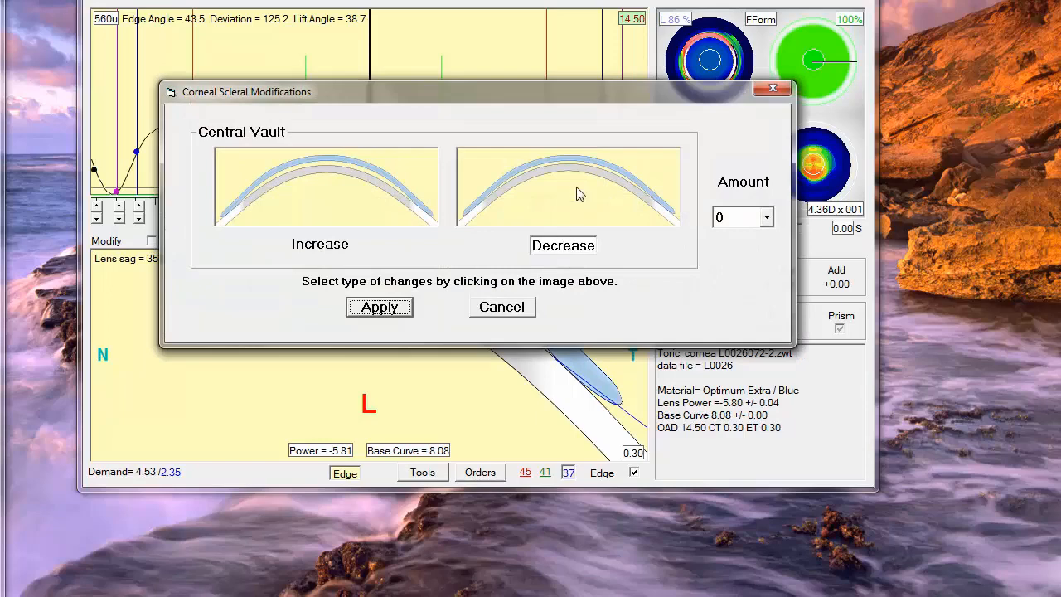
{"action": "left_click", "coordinate": [765, 218]}
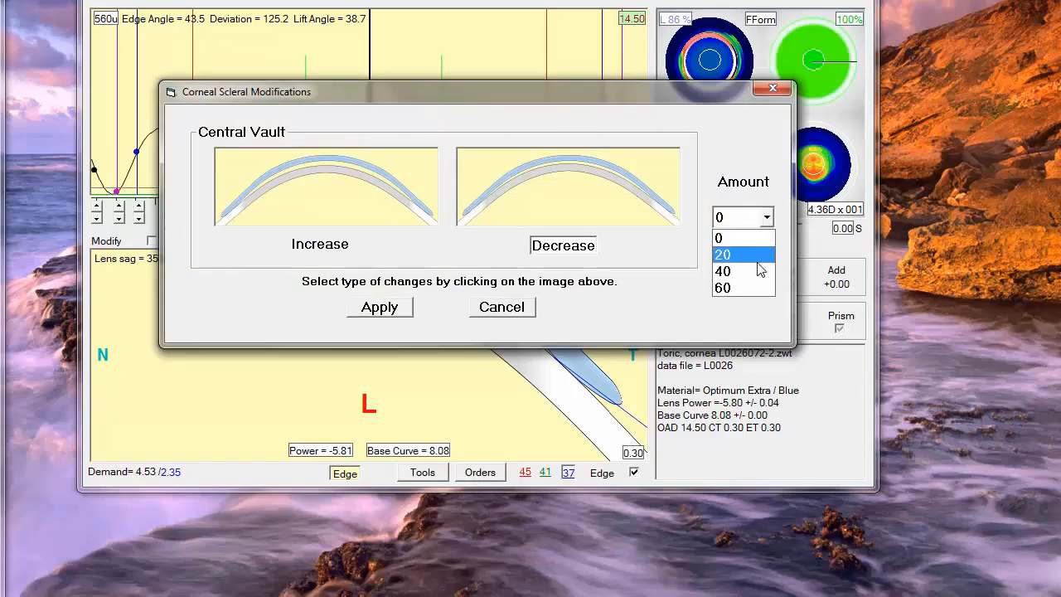
{"action": "left_click", "coordinate": [734, 270]}
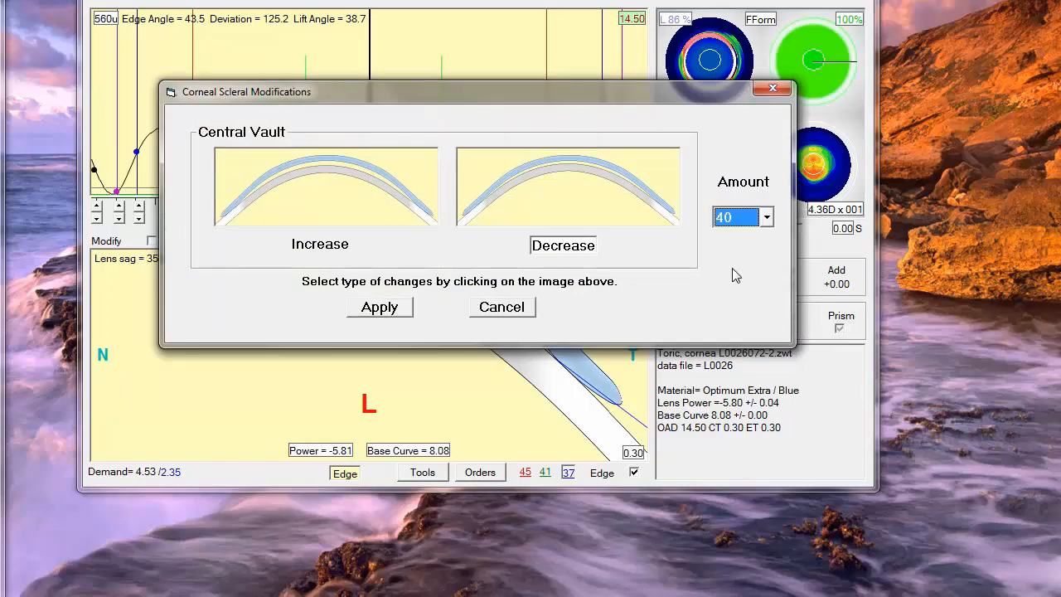
{"action": "left_click", "coordinate": [368, 308]}
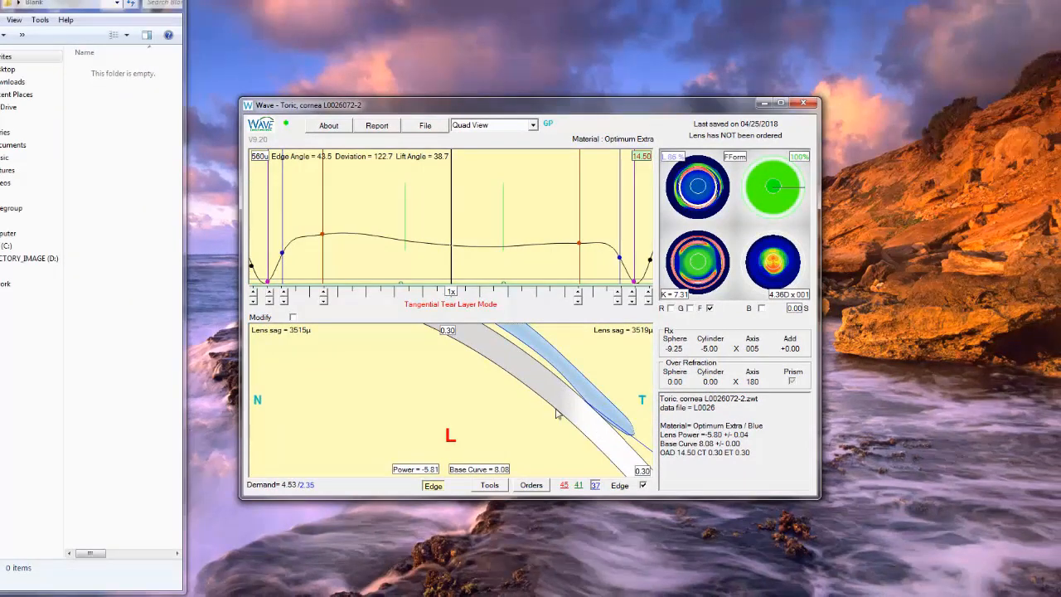
Enlarge the Fluorescein map and inspect the modified lens fit along the superior-temporal and inferior-temporal meridians
{"action": "mouse_move", "coordinate": [612, 435]}
{"action": "mouse_move", "coordinate": [592, 258]}
{"action": "double_click", "coordinate": [795, 174]}
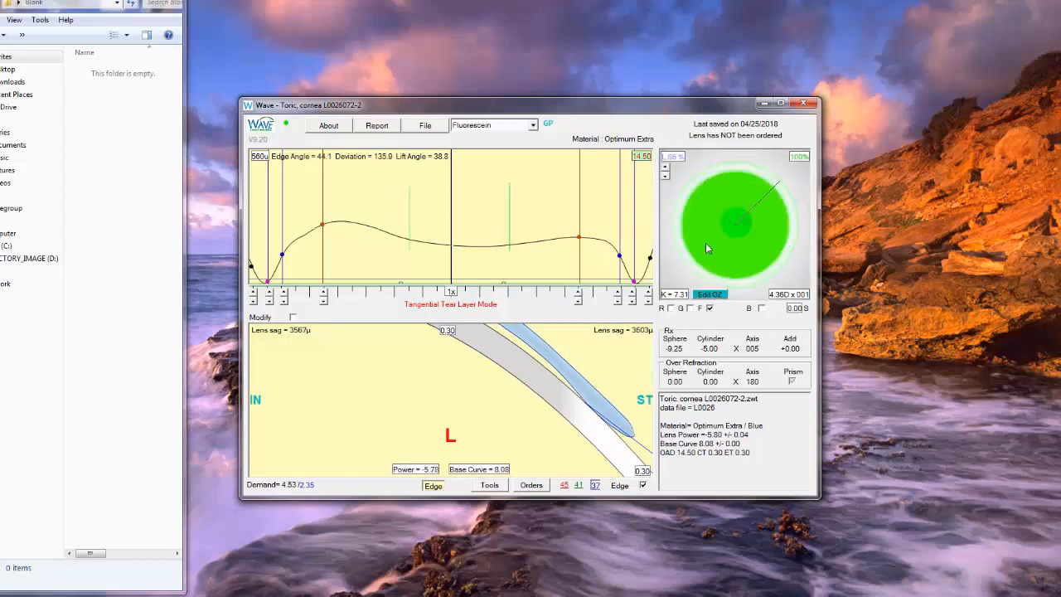
{"action": "left_click", "coordinate": [772, 267]}
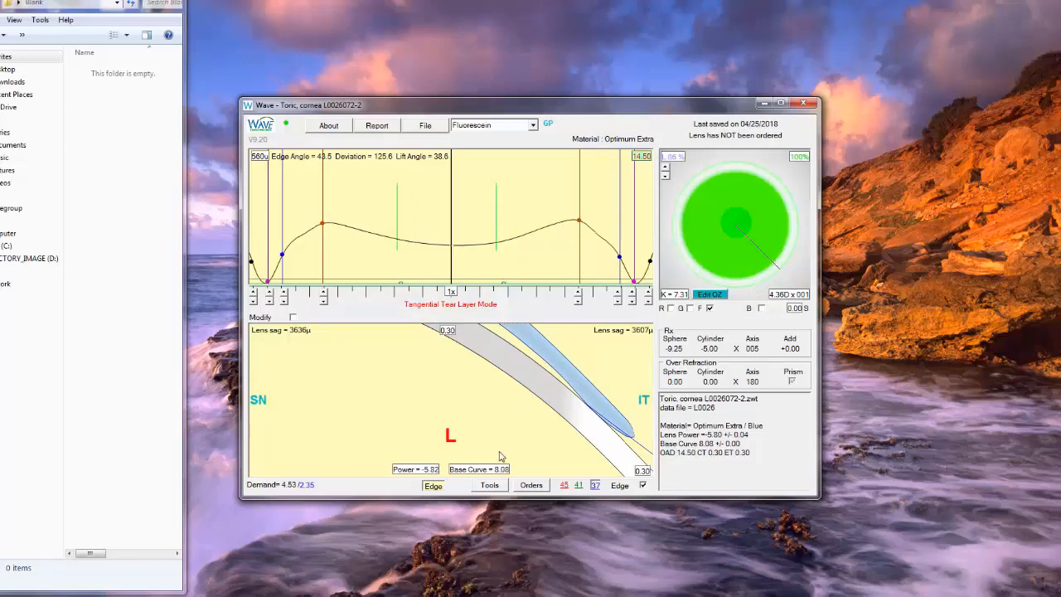
Modify the cornea scleral design by increasing its peripheral alignment angle by 60 on the inferior-temporal 1/2 of the lens
{"action": "left_click", "coordinate": [495, 488]}
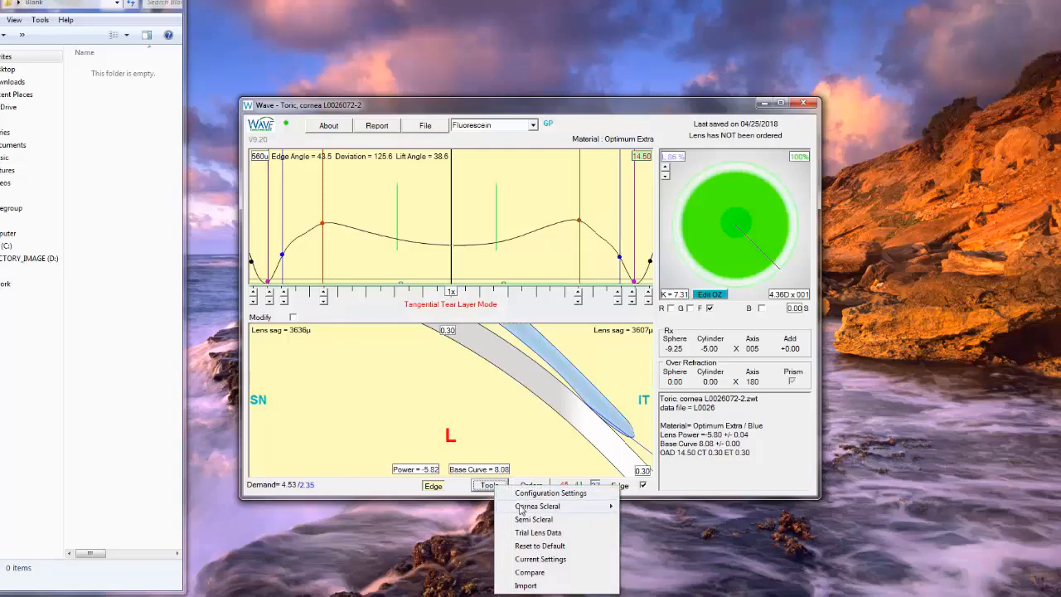
{"action": "mouse_move", "coordinate": [522, 506]}
{"action": "mouse_move", "coordinate": [650, 520]}
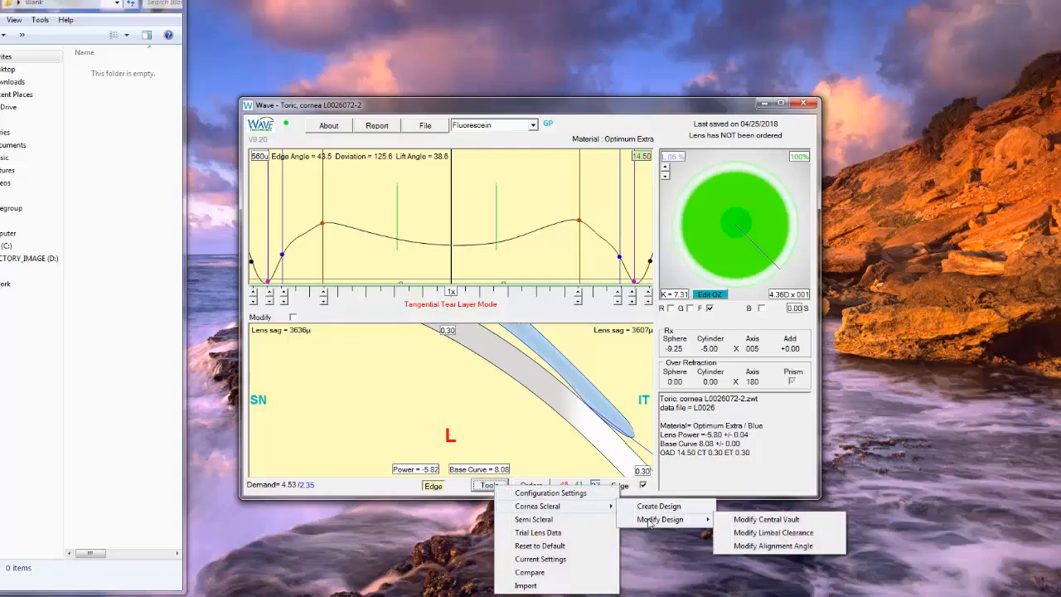
{"action": "left_click", "coordinate": [748, 534]}
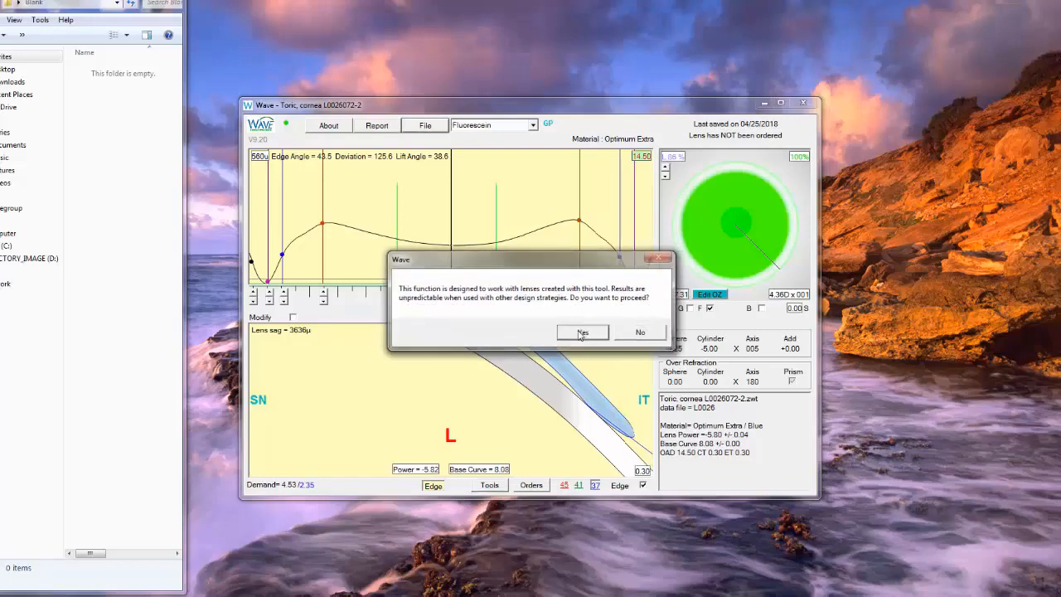
{"action": "left_click", "coordinate": [581, 332]}
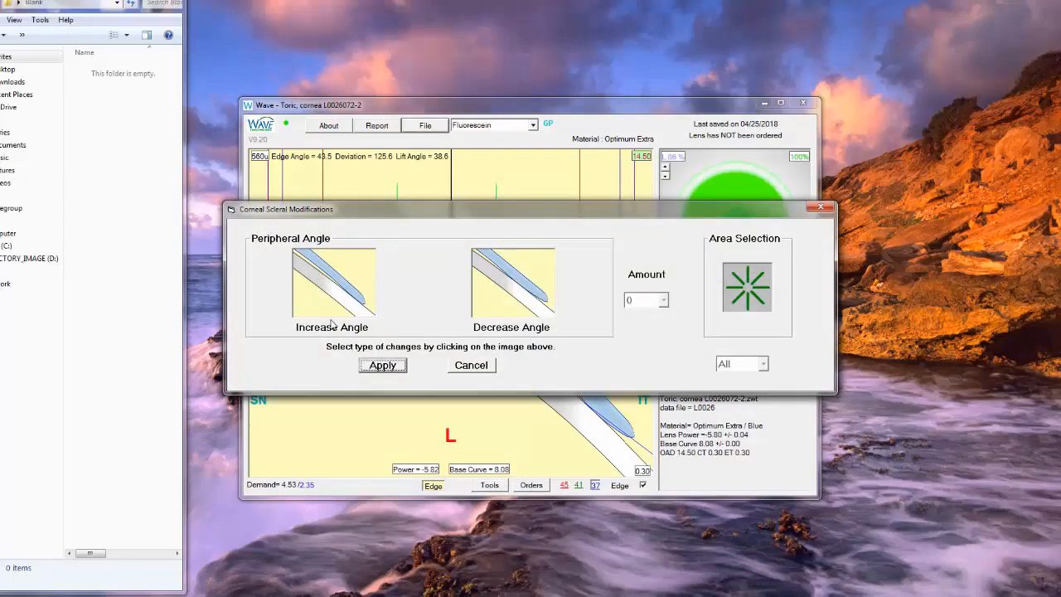
{"action": "left_click", "coordinate": [330, 295]}
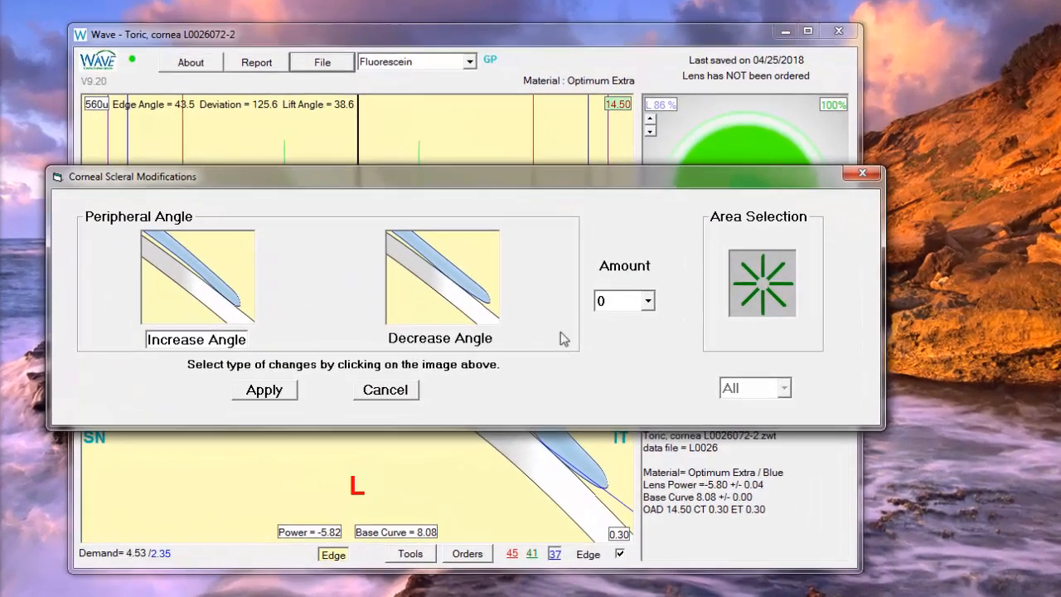
{"action": "left_click", "coordinate": [647, 300]}
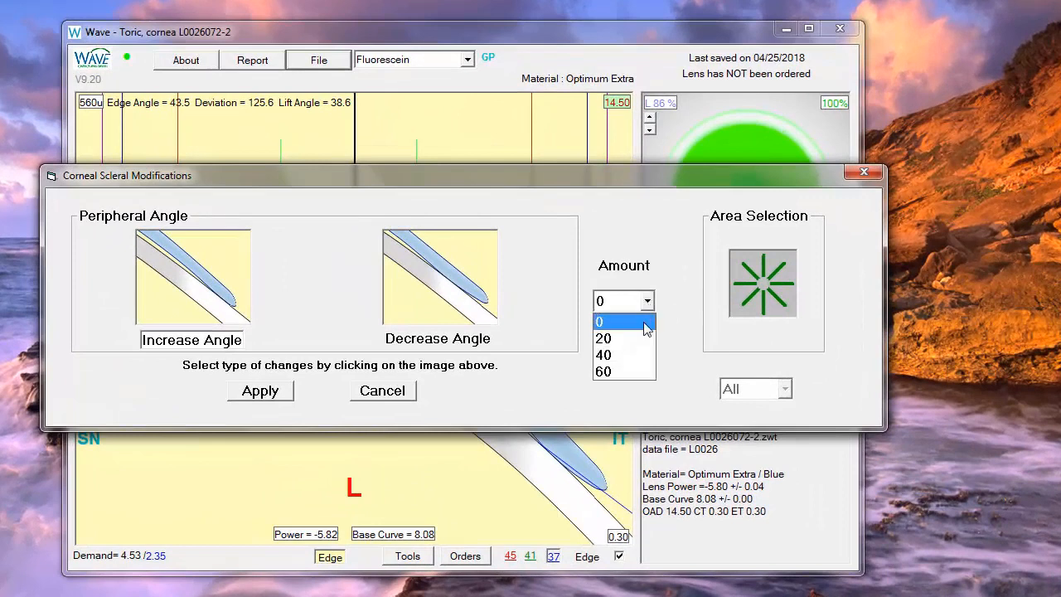
{"action": "left_click", "coordinate": [606, 372]}
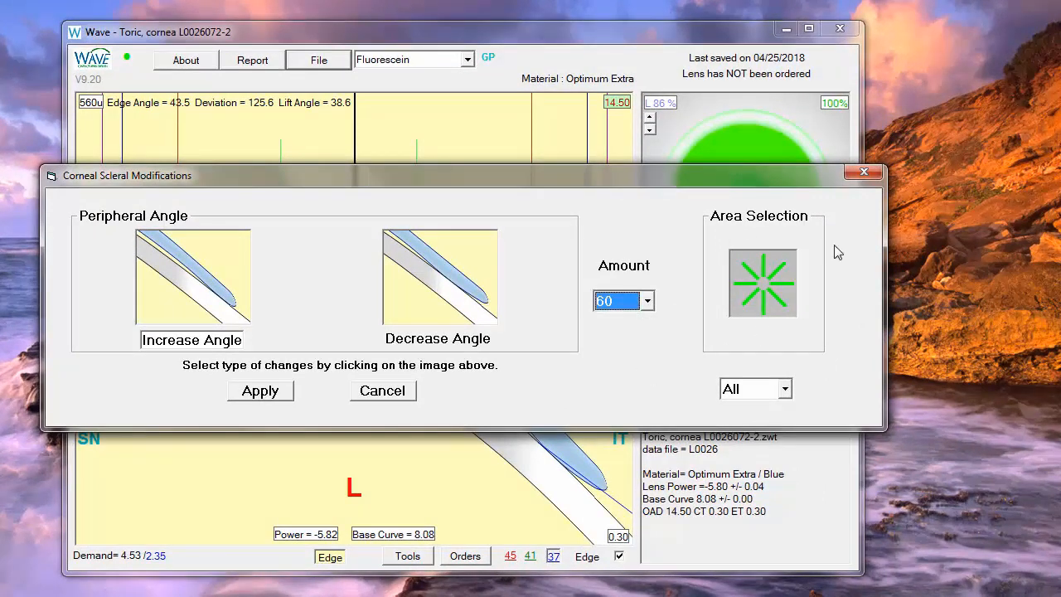
{"action": "left_click", "coordinate": [784, 389]}
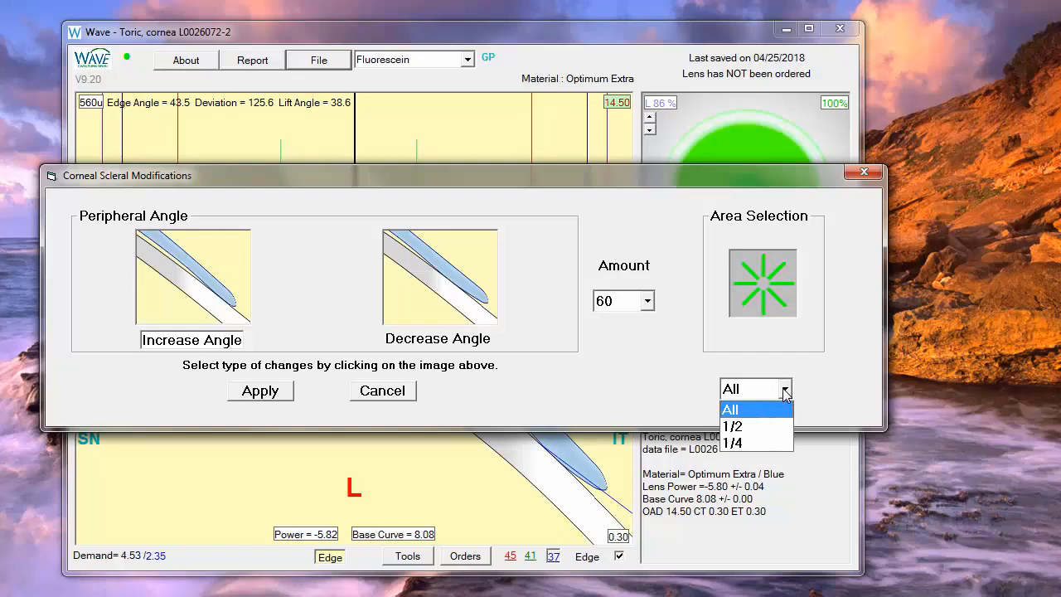
{"action": "left_click", "coordinate": [744, 424]}
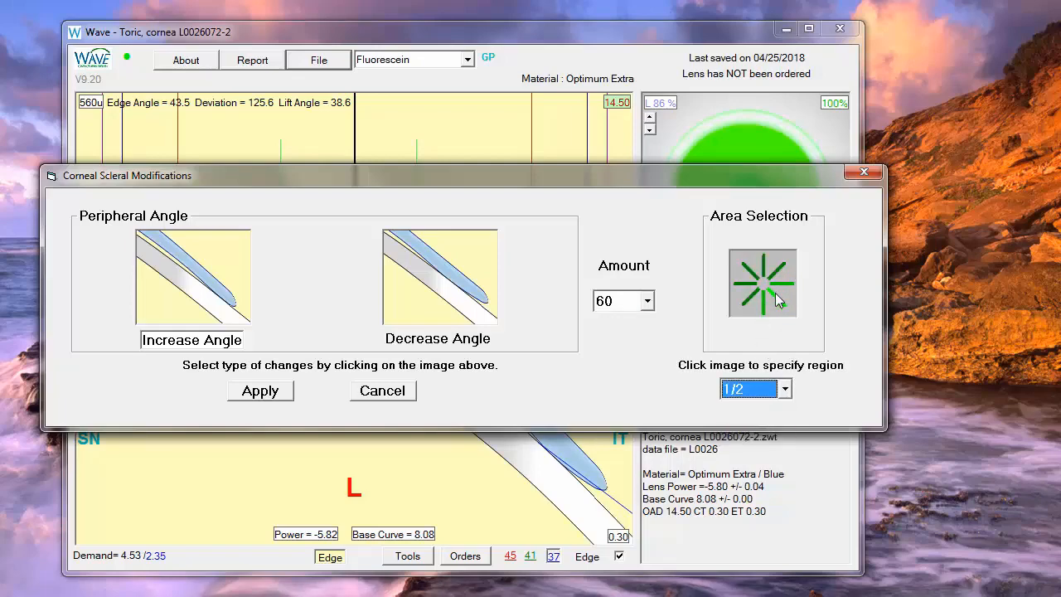
{"action": "left_click", "coordinate": [262, 391]}
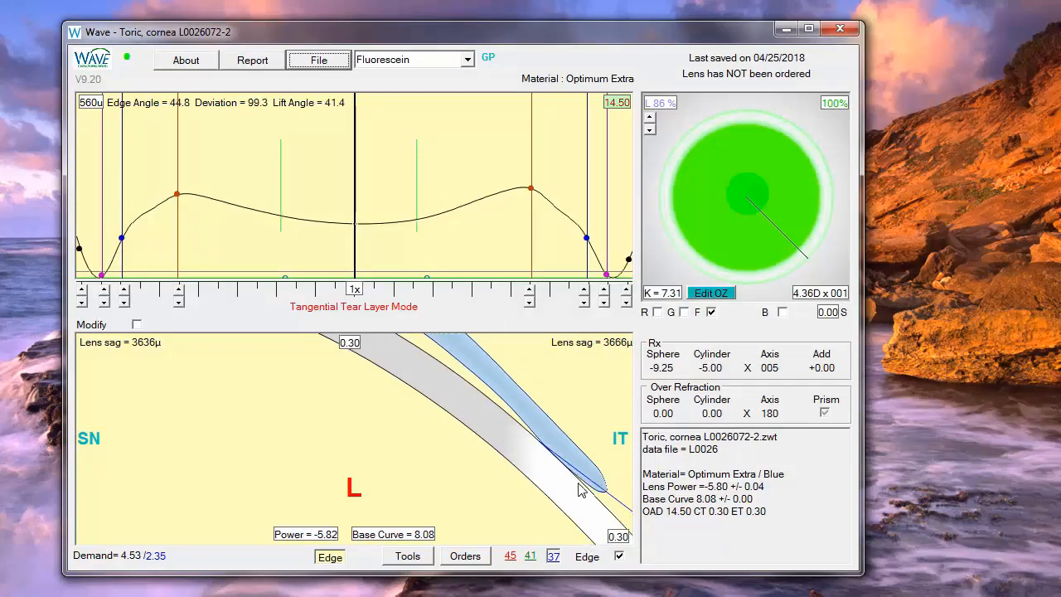
Compare the lens edge along the superior-nasal and inferior-temporal meridians, examine the tear-layer clearance values, and return to the full Meridian view
{"action": "mouse_move", "coordinate": [577, 489]}
{"action": "left_mouse_down"}
{"action": "mouse_move", "coordinate": [585, 504]}
{"action": "mouse_move", "coordinate": [573, 485]}
{"action": "mouse_move", "coordinate": [588, 488]}
{"action": "left_mouse_up"}
{"action": "left_click", "coordinate": [701, 160]}
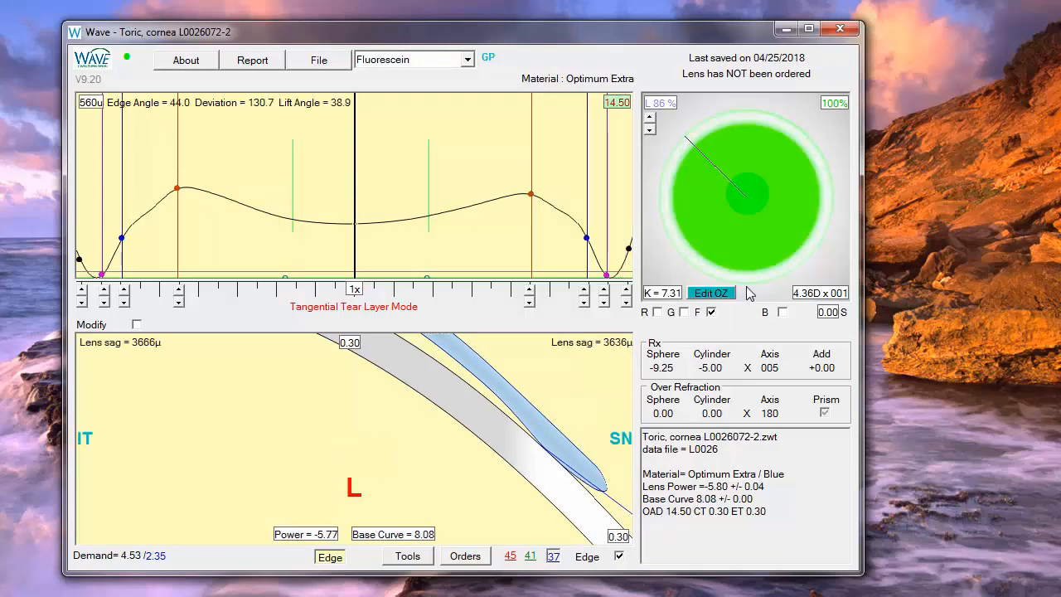
{"action": "left_click", "coordinate": [778, 244]}
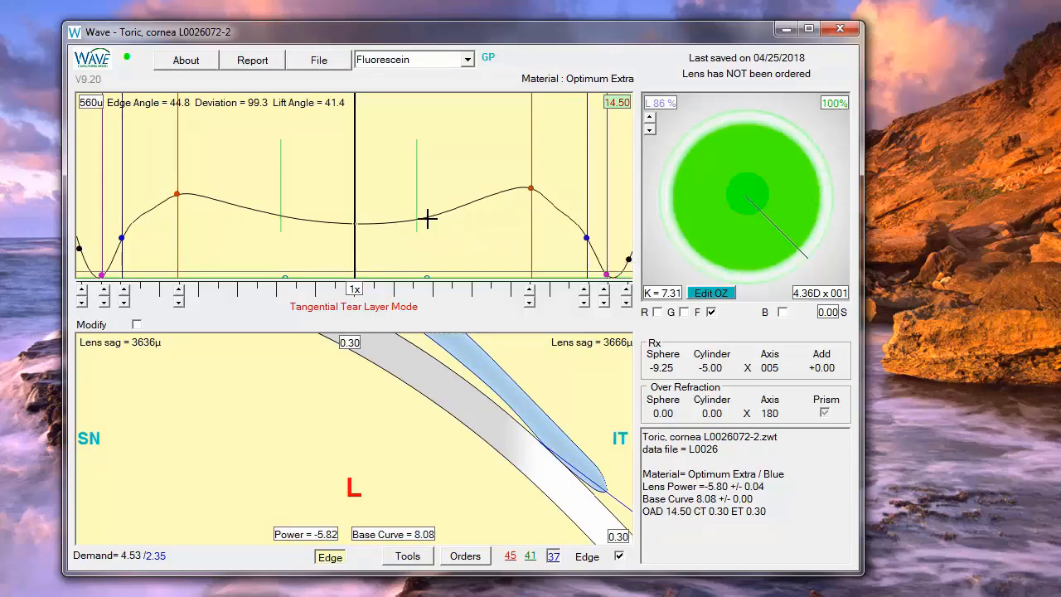
{"action": "left_click", "coordinate": [436, 246]}
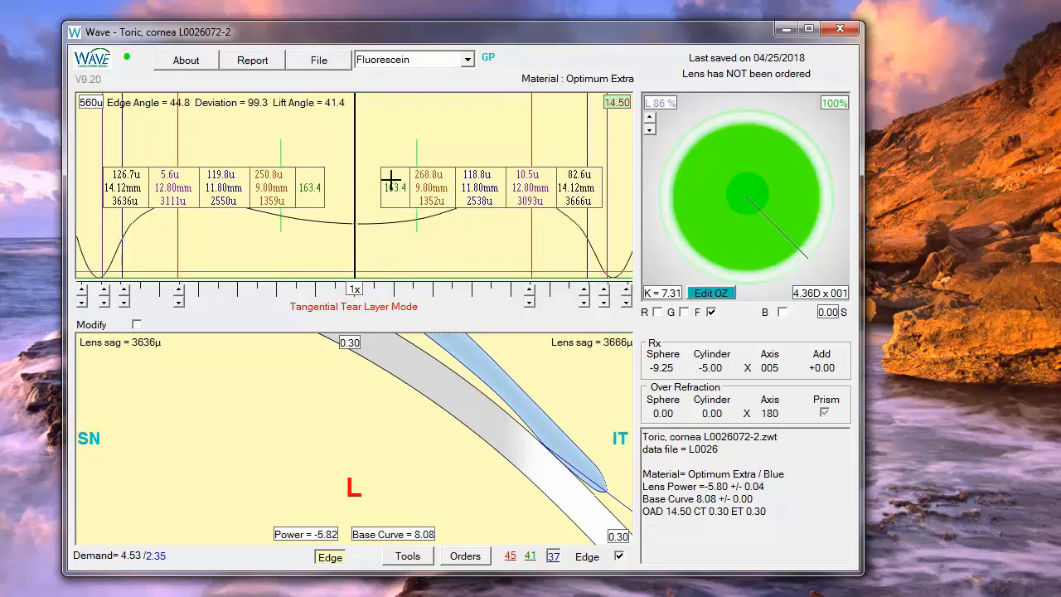
{"action": "left_click", "coordinate": [448, 248]}
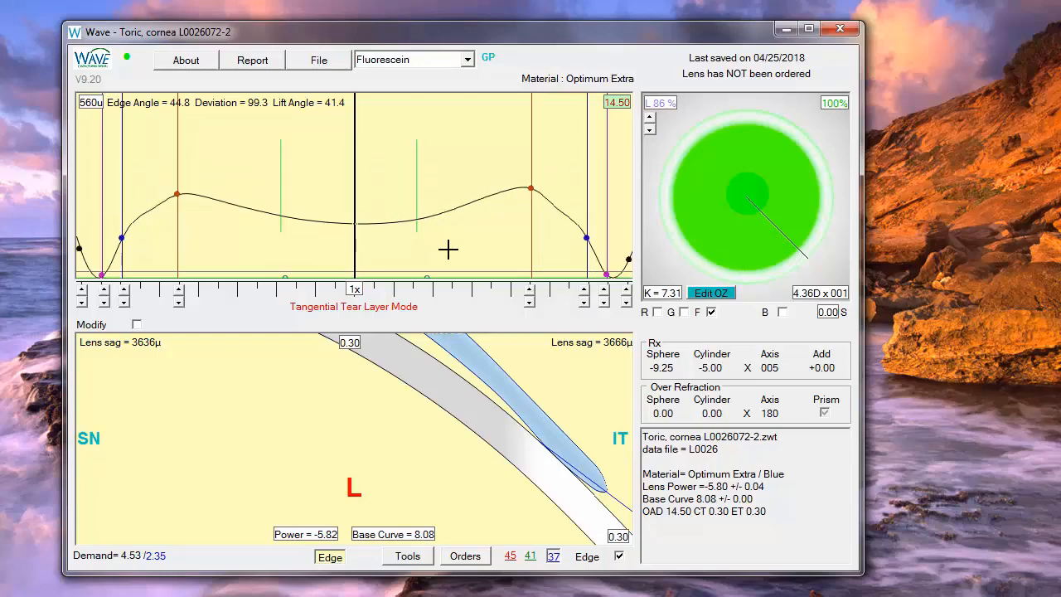
{"action": "left_click", "coordinate": [483, 243]}
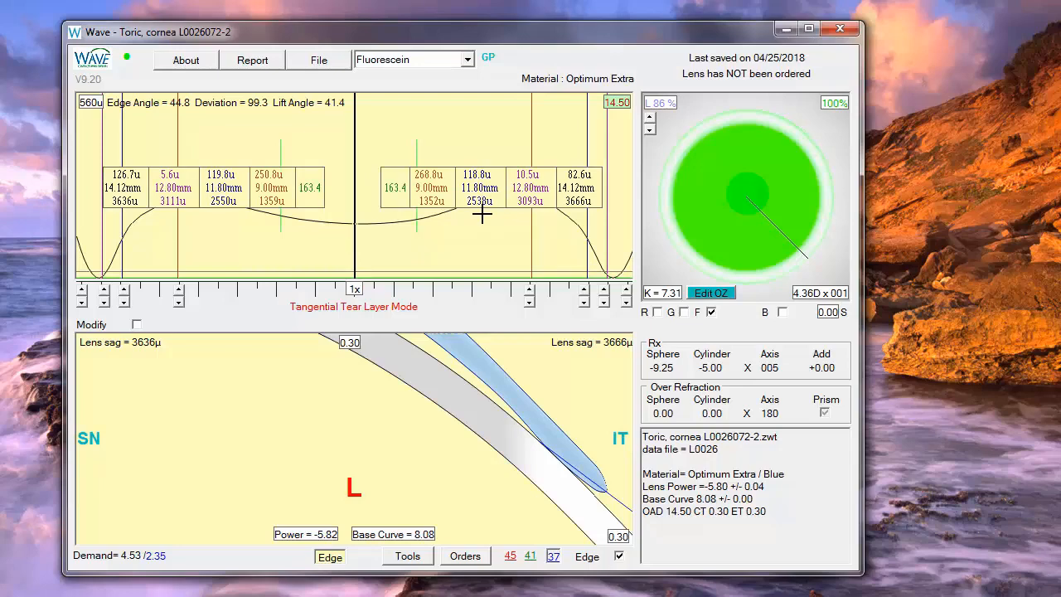
{"action": "left_click", "coordinate": [340, 558]}
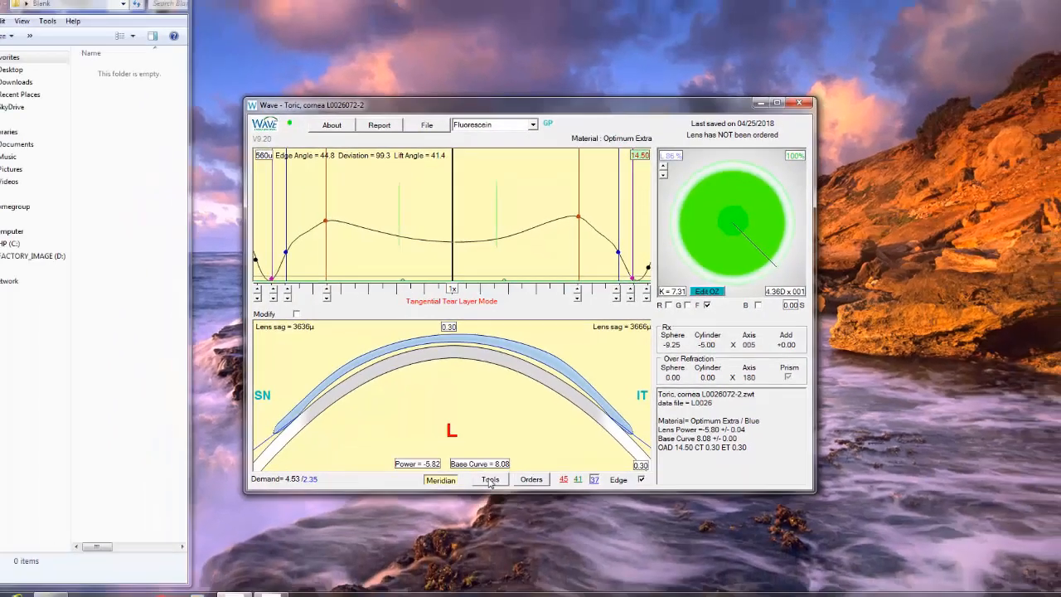
Modify the cornea scleral design by increasing its limbal clearance by 20 in all areas
{"action": "left_click", "coordinate": [489, 481]}
{"action": "mouse_move", "coordinate": [522, 502]}
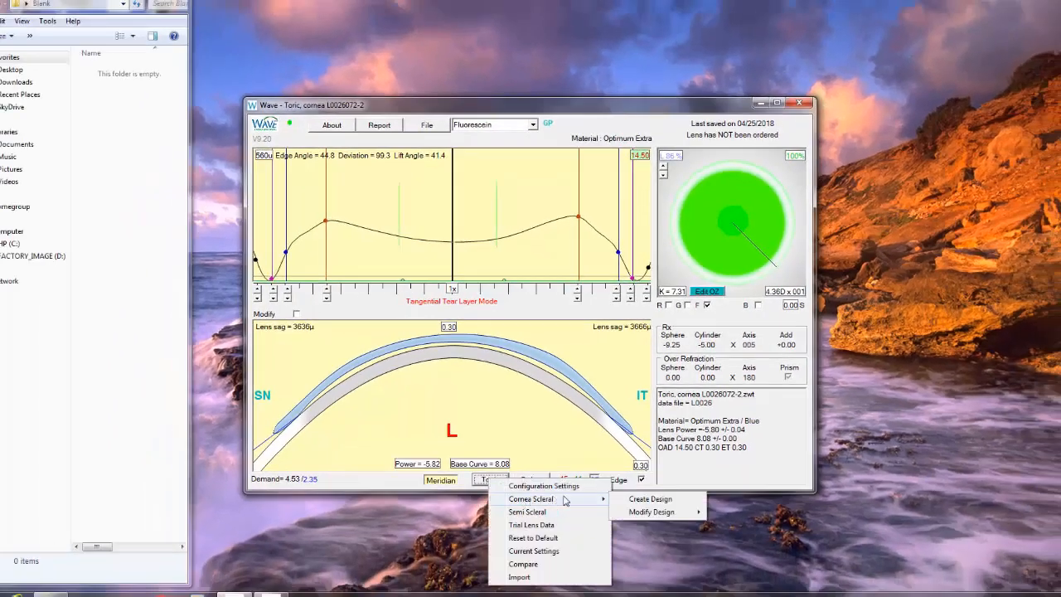
{"action": "mouse_move", "coordinate": [652, 511]}
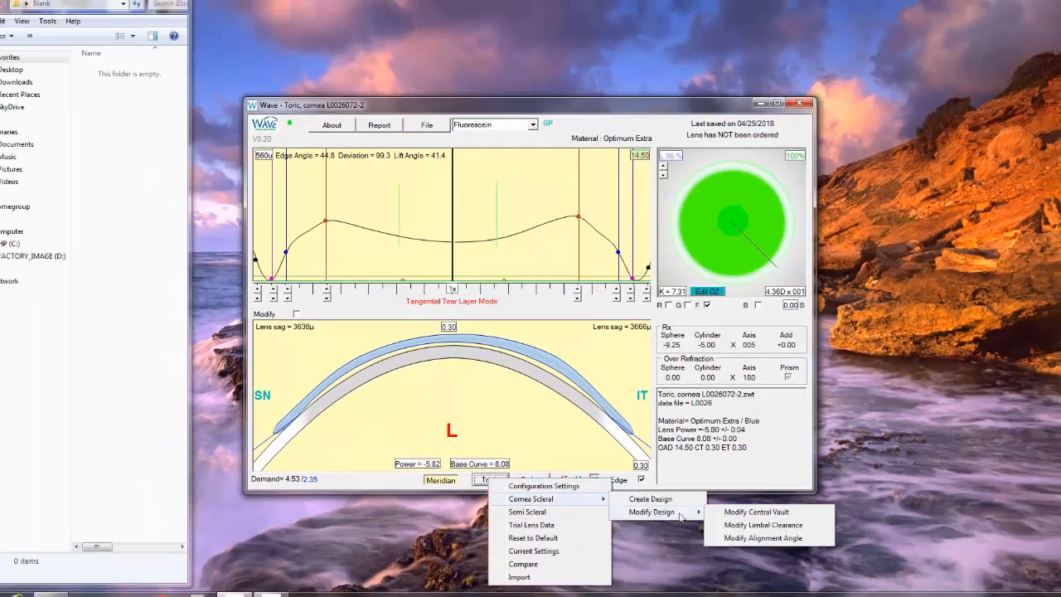
{"action": "left_click", "coordinate": [736, 525]}
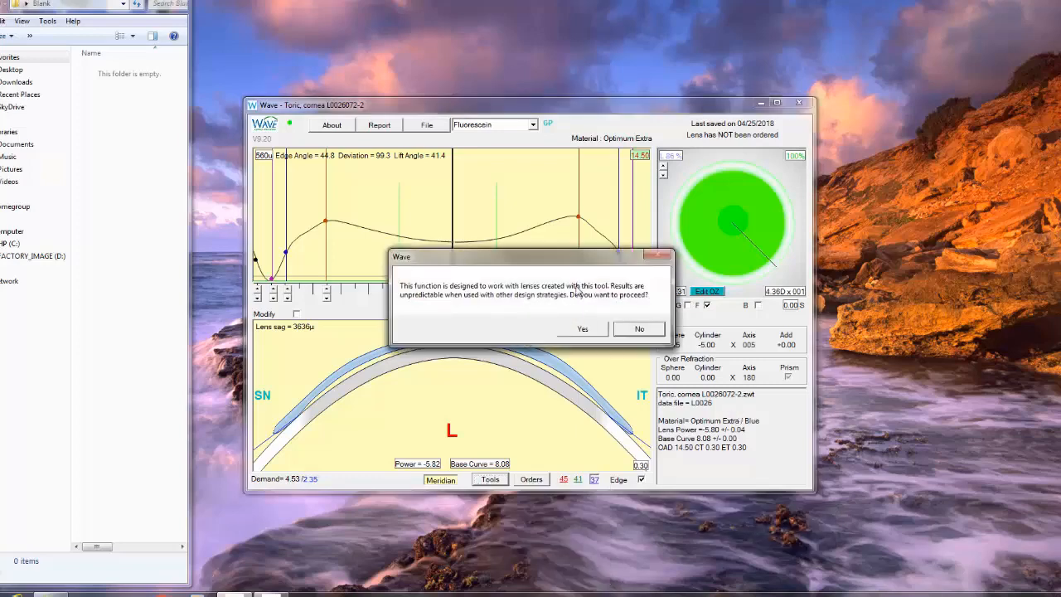
{"action": "left_click", "coordinate": [584, 331]}
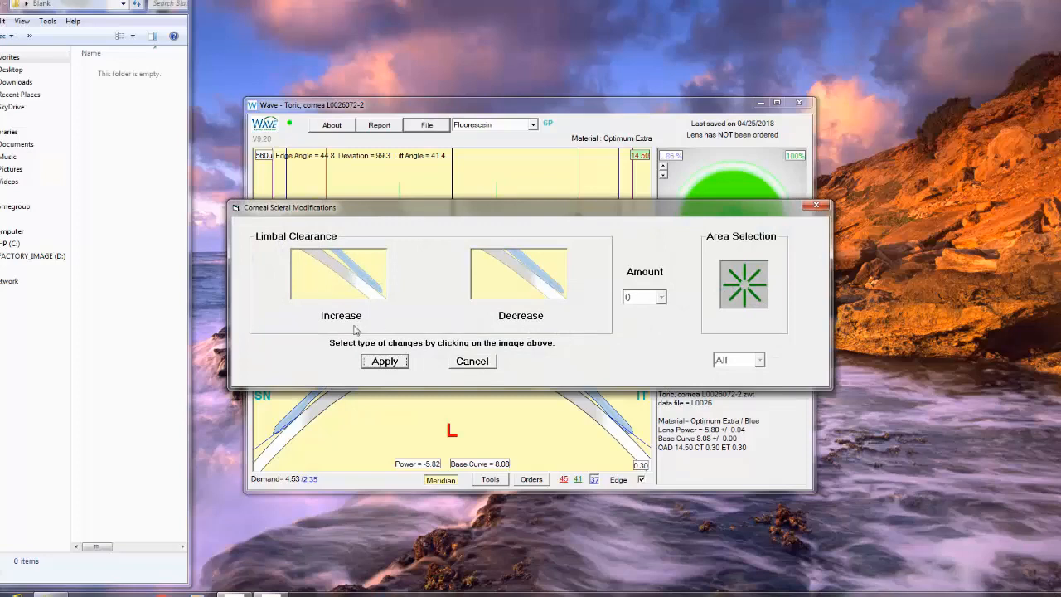
{"action": "left_click", "coordinate": [339, 318]}
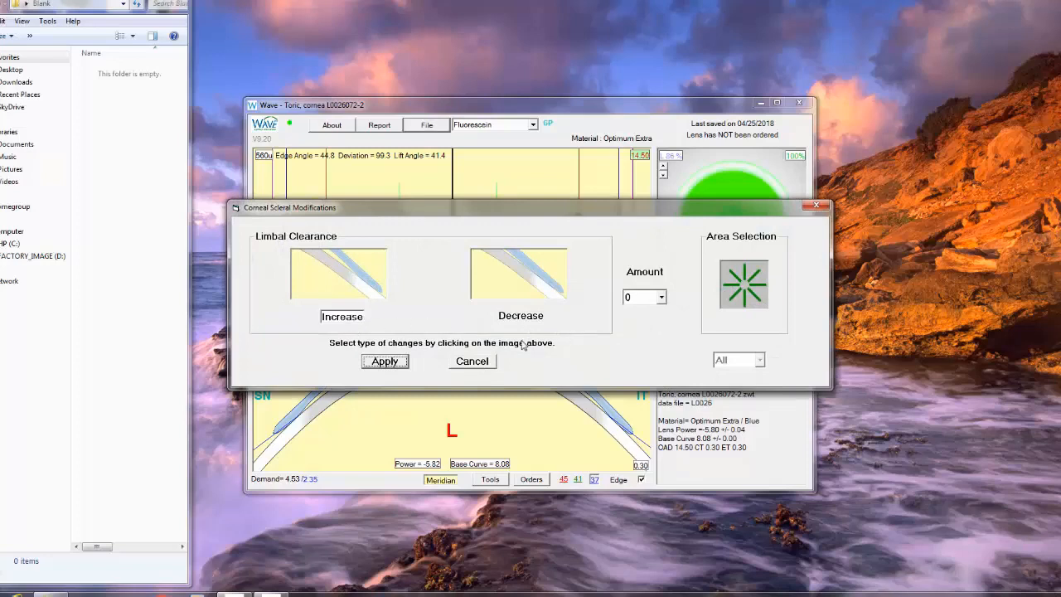
{"action": "left_click", "coordinate": [661, 298]}
{"action": "left_click", "coordinate": [655, 336]}
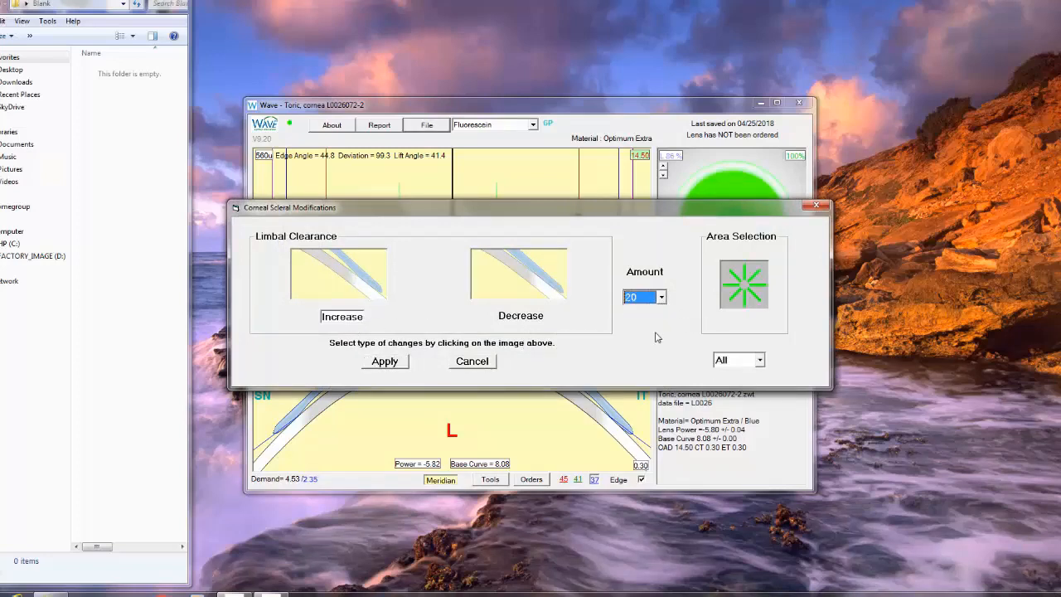
{"action": "left_click", "coordinate": [384, 362]}
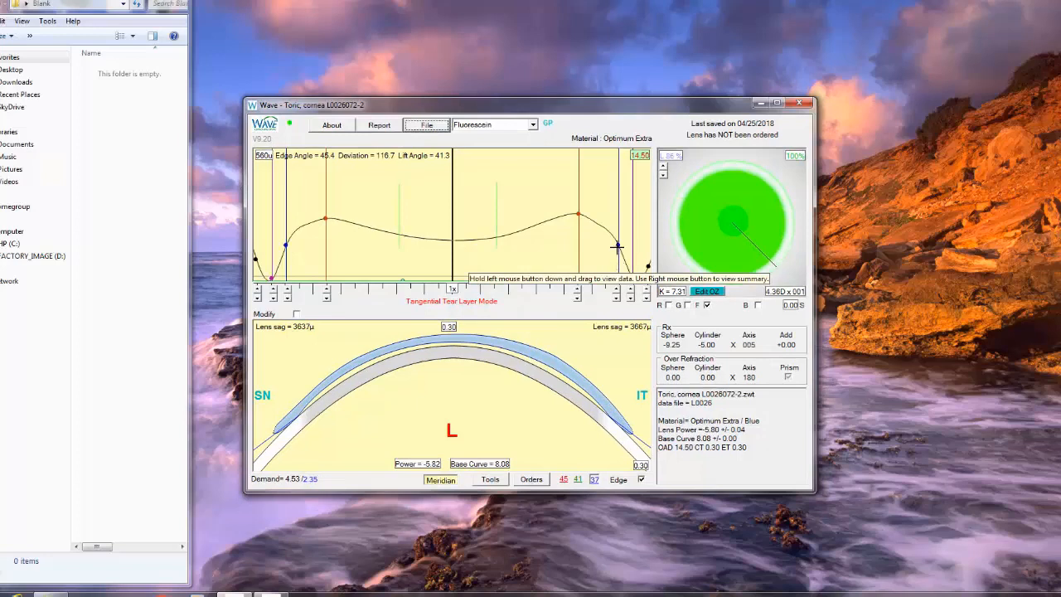
Examine the inferior-temporal tear-layer clearance values, and check the lens profile along the superior-temporal, superior-nasal and horizontal temporal meridians
{"action": "left_click_drag", "start_coordinate": [450, 254], "coordinate": [469, 254]}
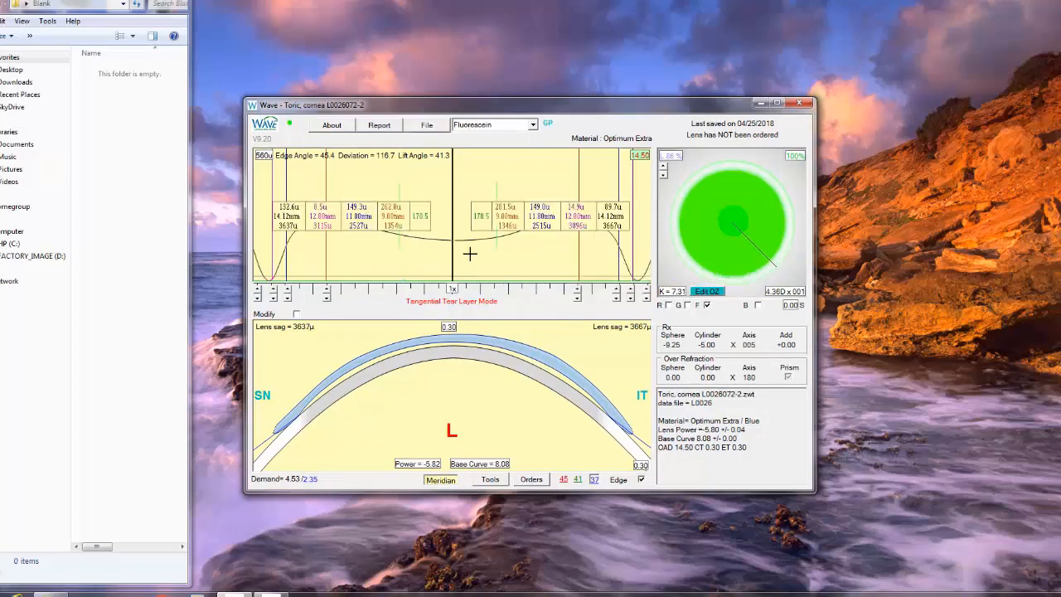
{"action": "left_click", "coordinate": [543, 213]}
{"action": "left_click", "coordinate": [484, 246]}
{"action": "left_click", "coordinate": [523, 245]}
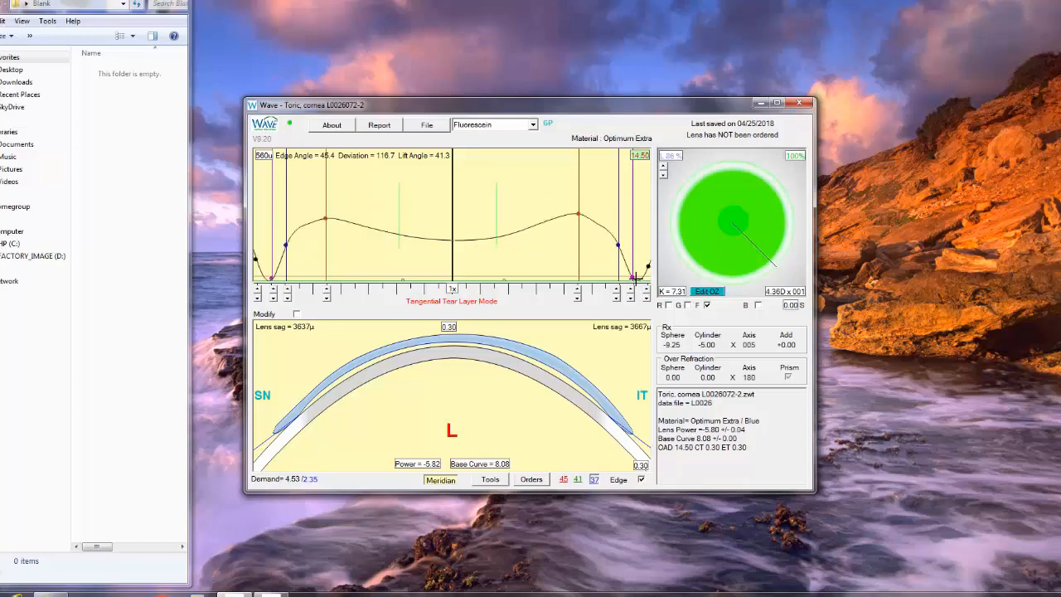
{"action": "left_click", "coordinate": [766, 195]}
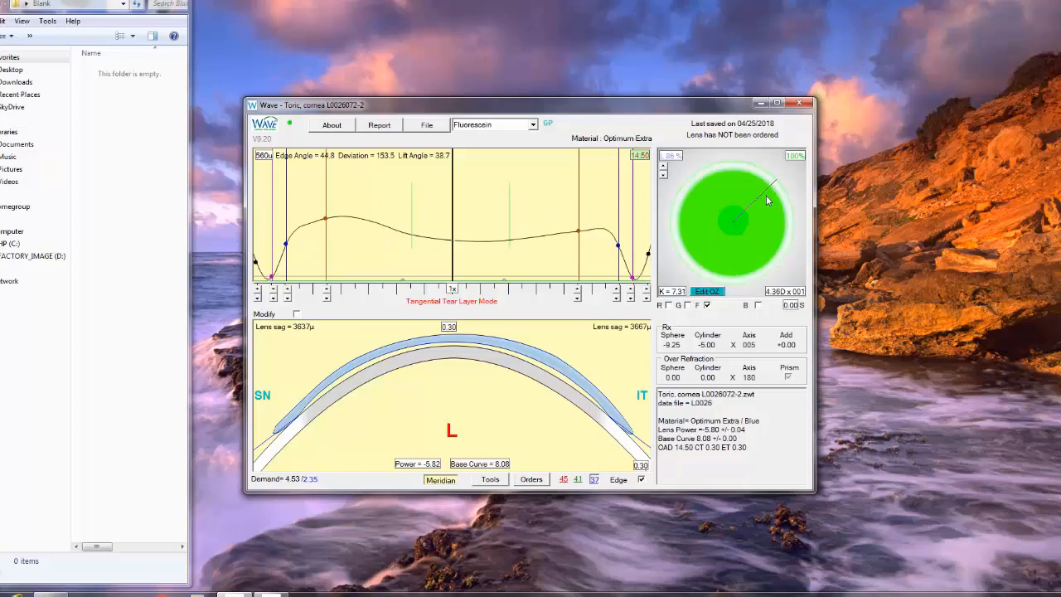
{"action": "left_click", "coordinate": [719, 204]}
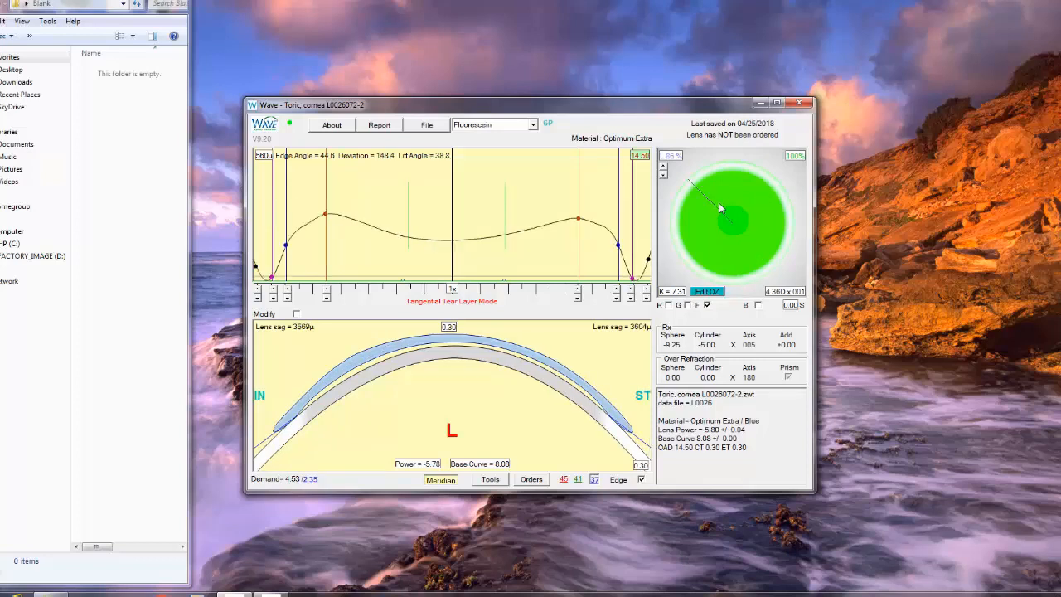
{"action": "left_click", "coordinate": [778, 229]}
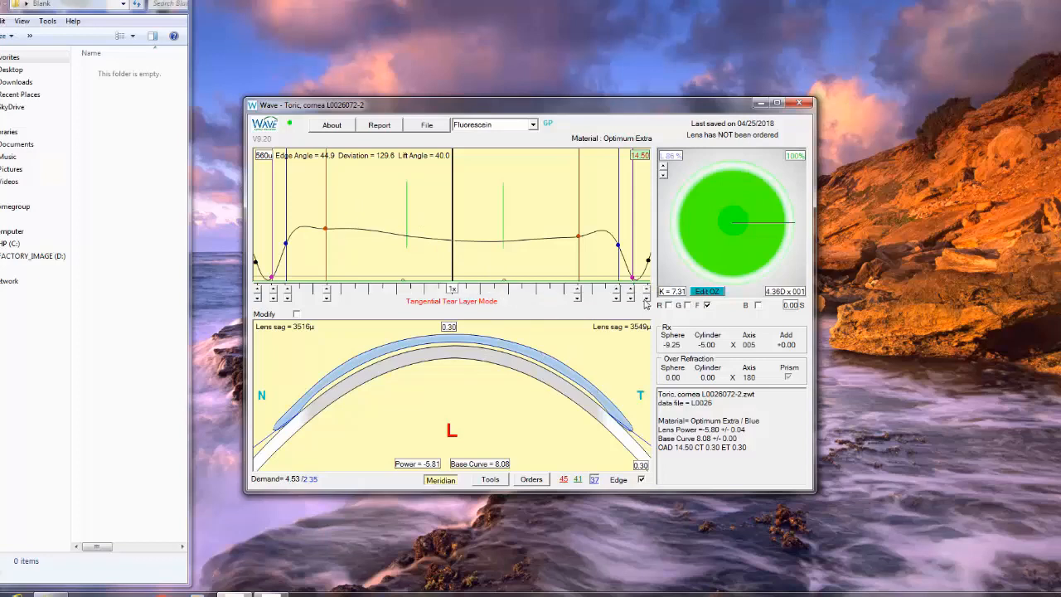
Create a new cornea scleral design with a 12.00 corneal diameter, 16.00 lens diameter and 300 apical clearance
{"action": "left_click", "coordinate": [500, 480]}
{"action": "mouse_move", "coordinate": [533, 501]}
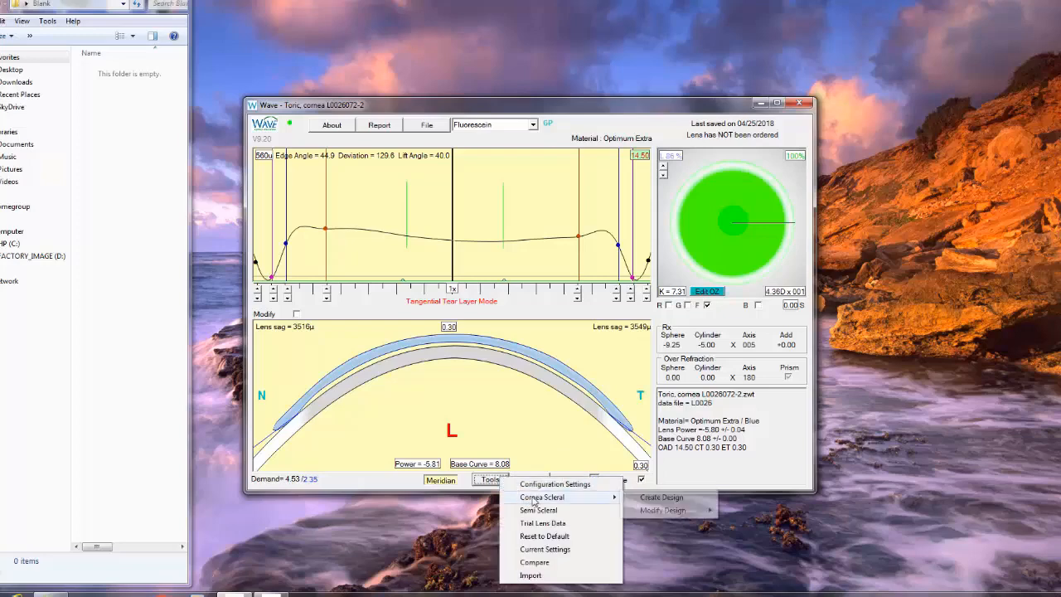
{"action": "left_click", "coordinate": [654, 497]}
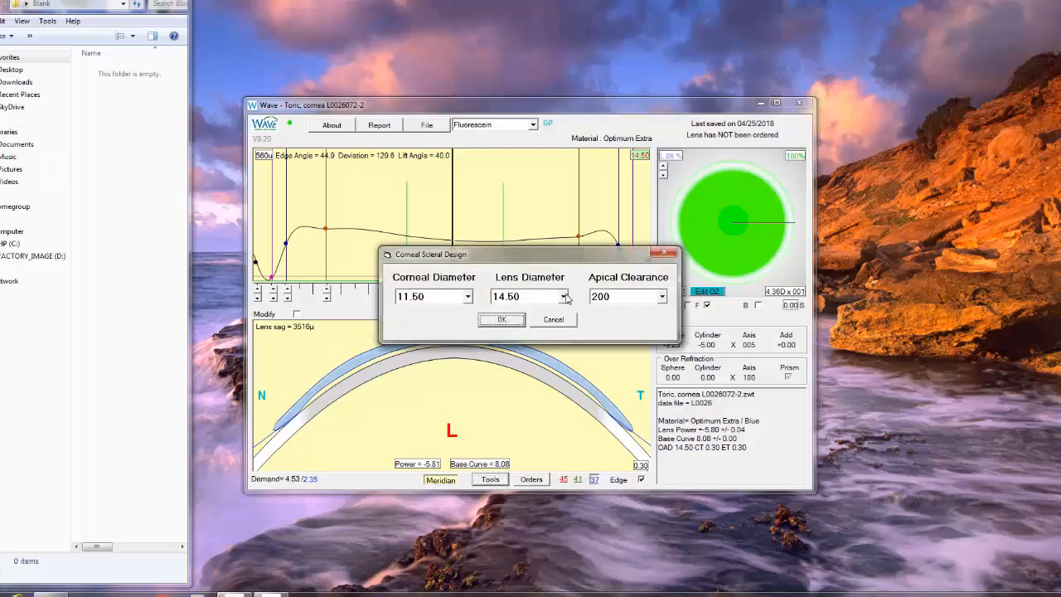
{"action": "left_click", "coordinate": [467, 296]}
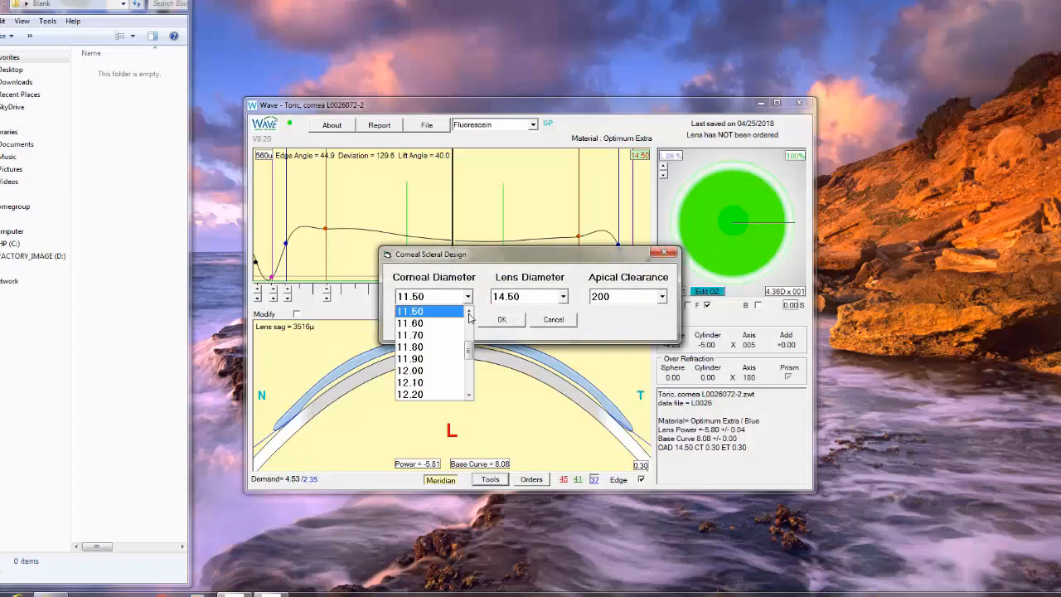
{"action": "left_click", "coordinate": [428, 370]}
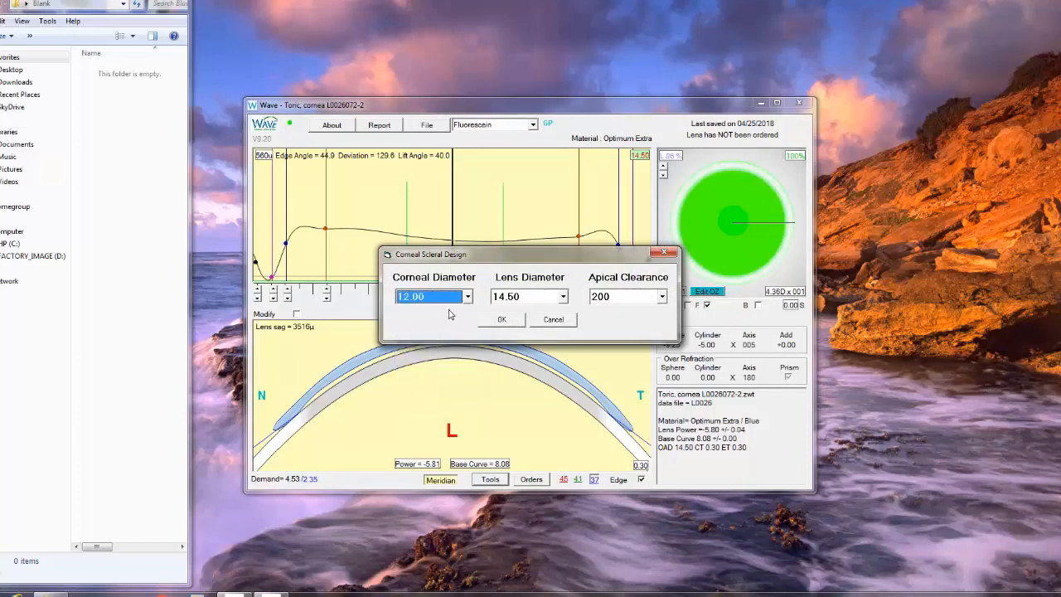
{"action": "left_click", "coordinate": [564, 297]}
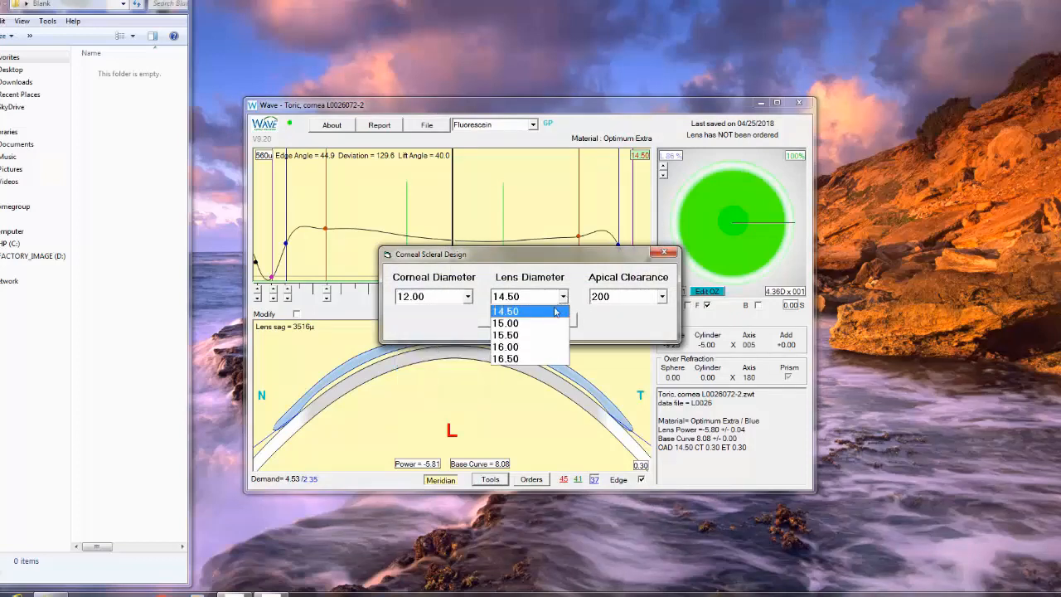
{"action": "left_click", "coordinate": [527, 347]}
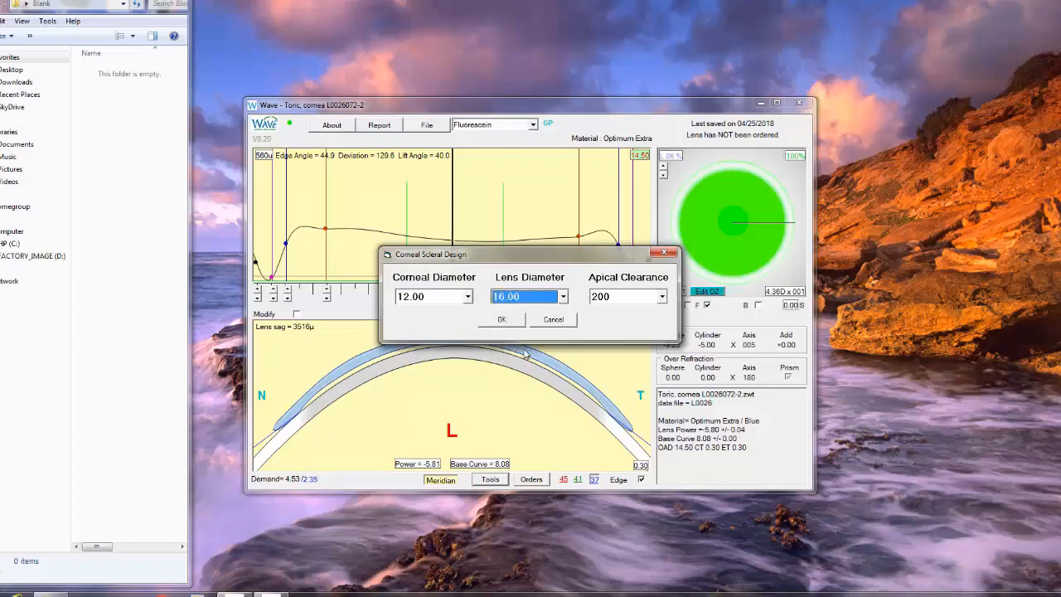
{"action": "left_click", "coordinate": [662, 296]}
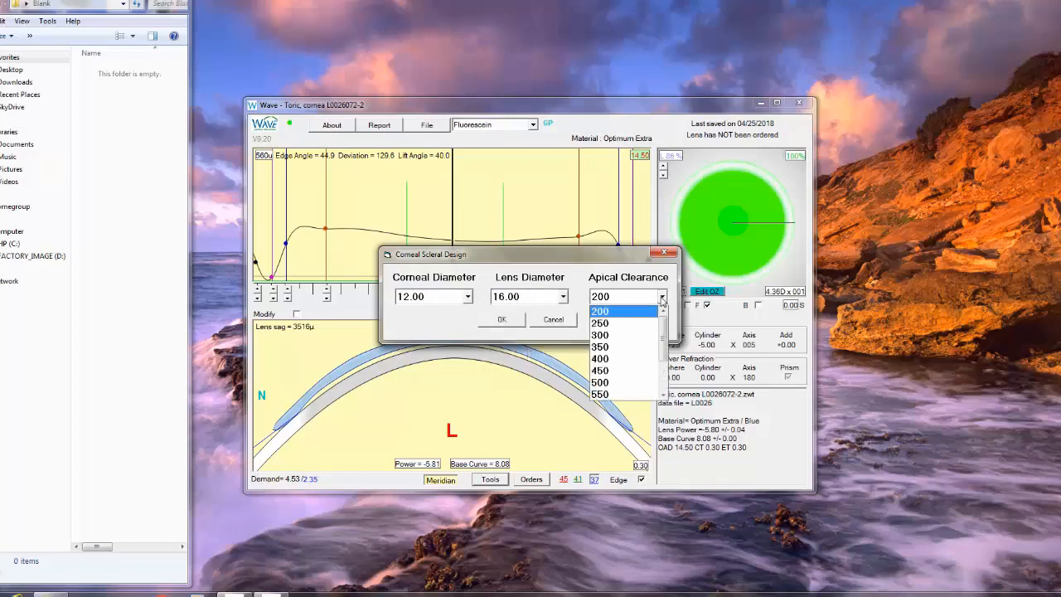
{"action": "left_click", "coordinate": [619, 336]}
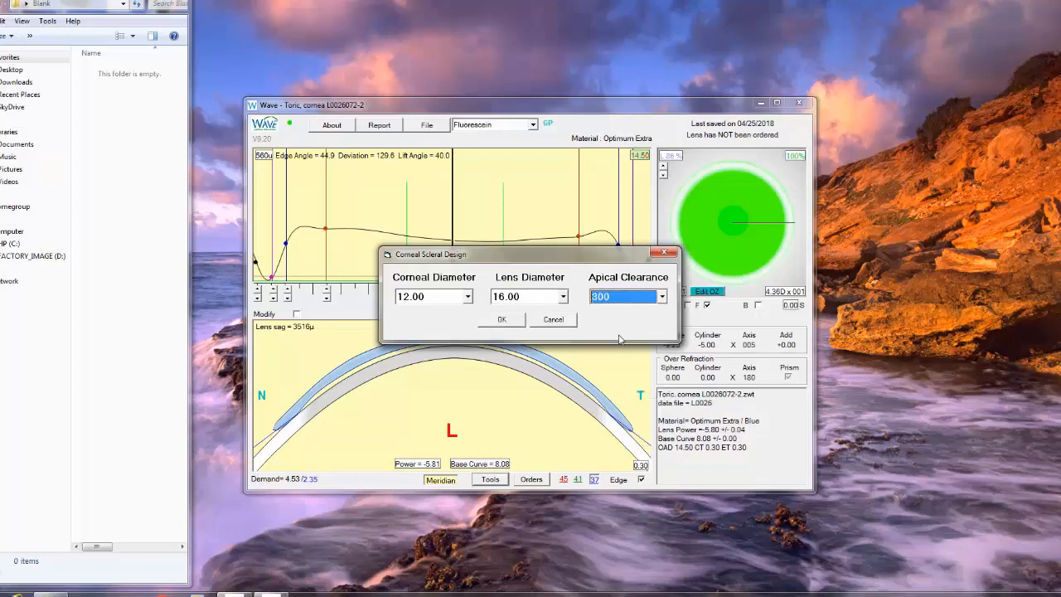
{"action": "left_click", "coordinate": [507, 320]}
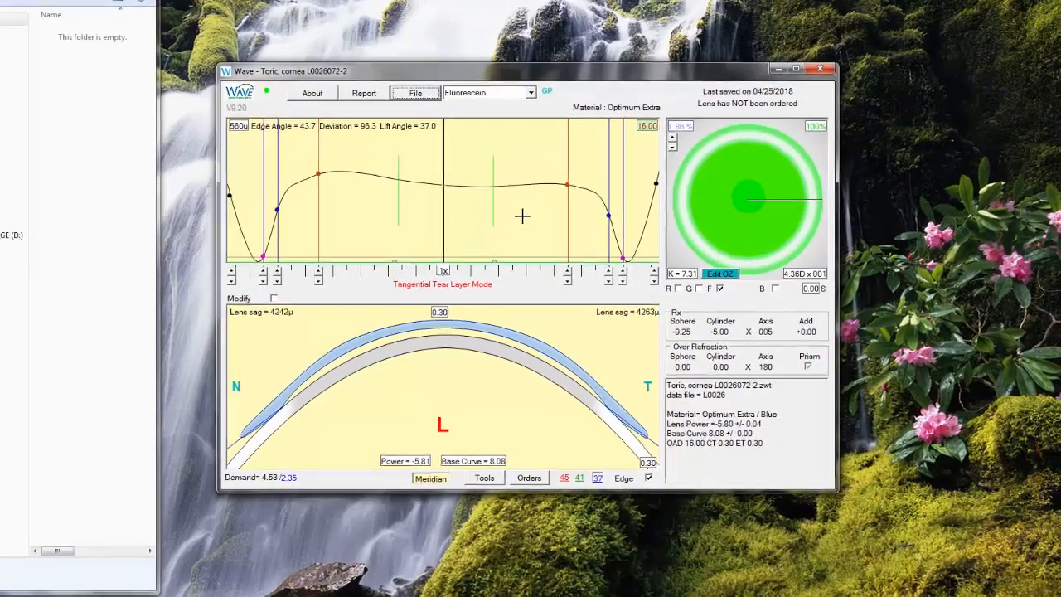
Check the 16.00 lens profile along the superior vertical meridian and then the inferior-temporal meridian
{"action": "mouse_move", "coordinate": [524, 239]}
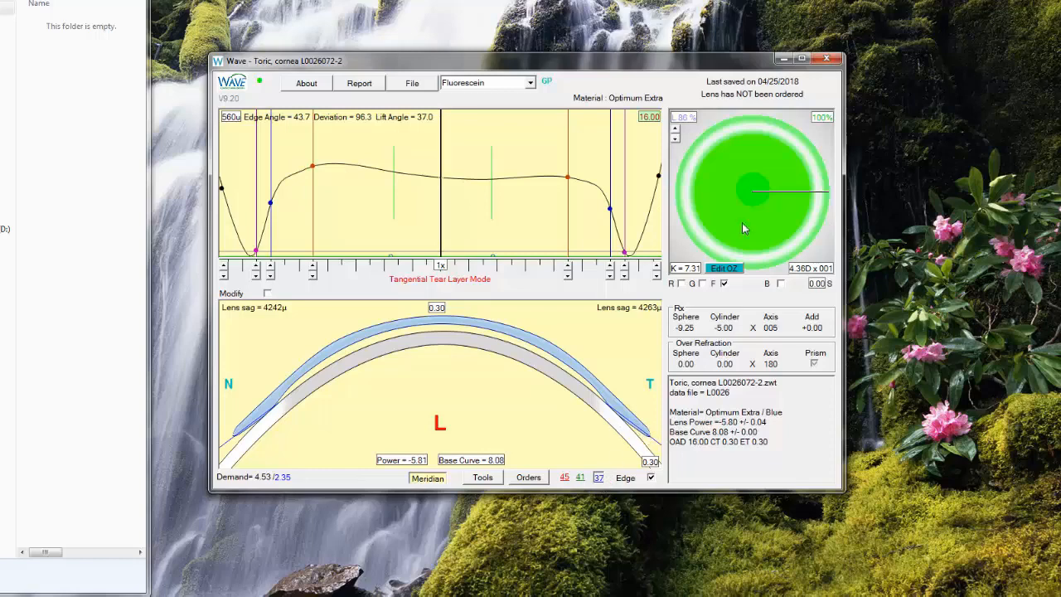
{"action": "left_click", "coordinate": [750, 148]}
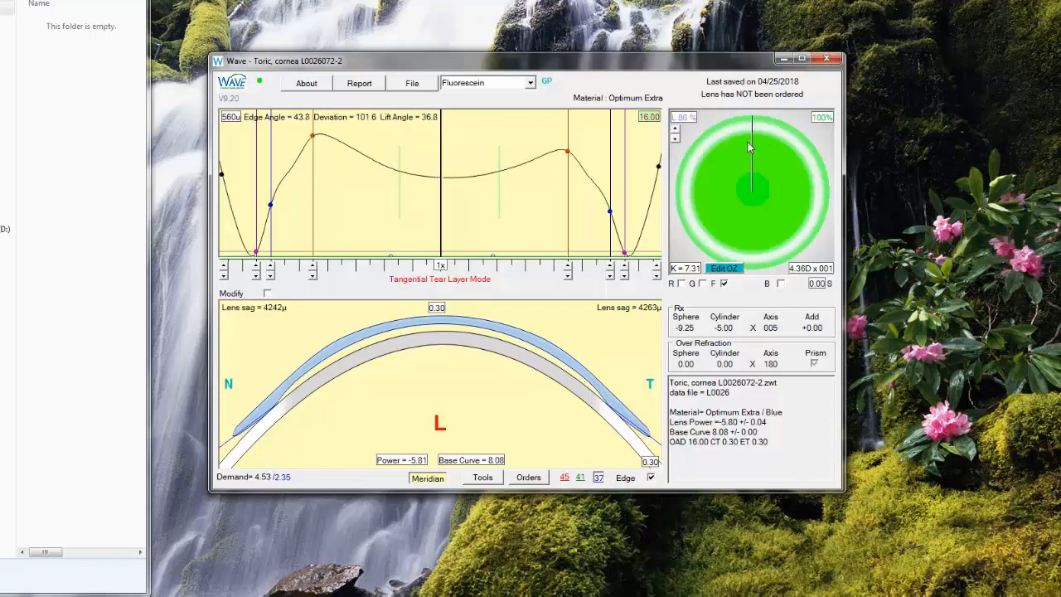
{"action": "left_click", "coordinate": [790, 240]}
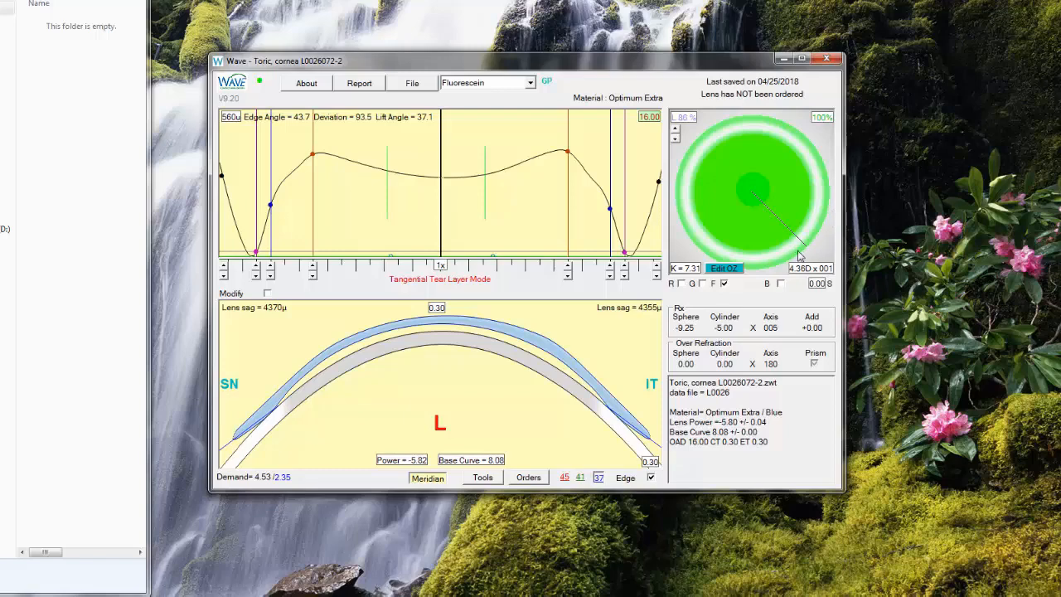
Modify the 16.00 cornea scleral design by increasing its peripheral alignment angle by 60 on the inferior-temporal 1/2 of the lens
{"action": "left_click", "coordinate": [483, 478]}
{"action": "mouse_move", "coordinate": [516, 502]}
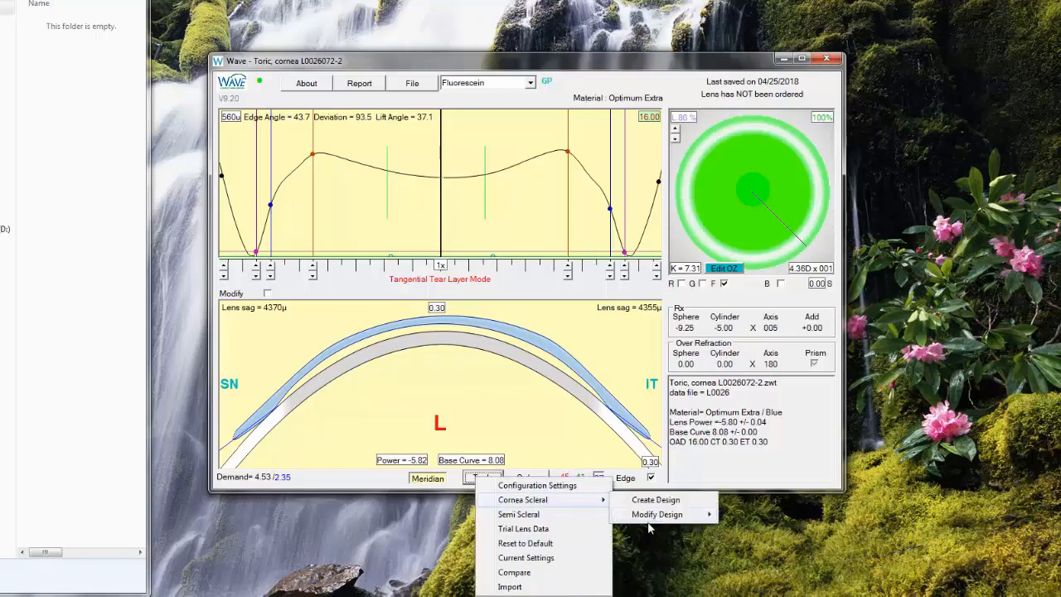
{"action": "mouse_move", "coordinate": [653, 517]}
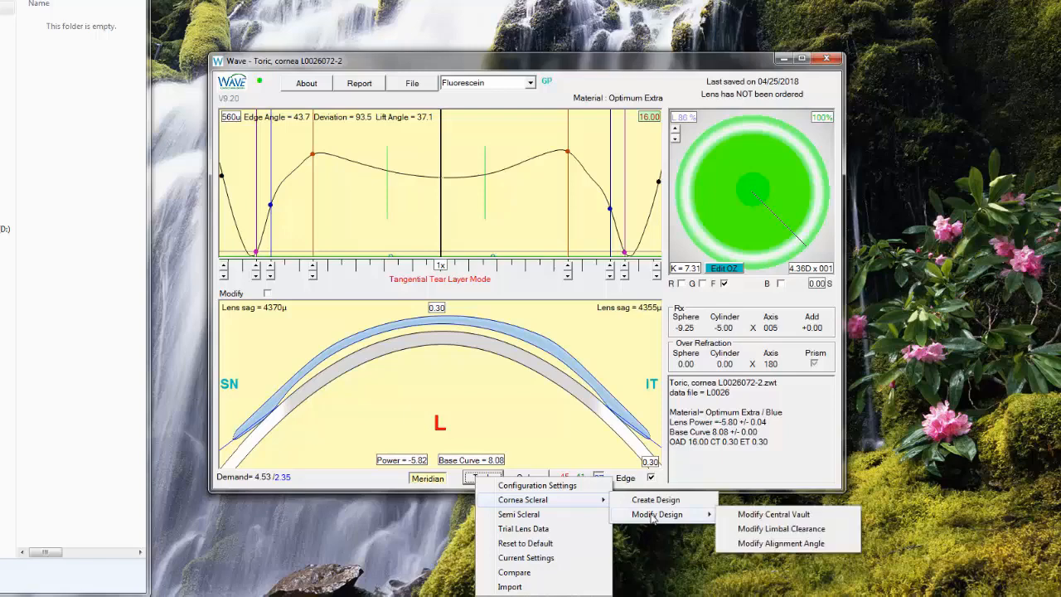
{"action": "left_click", "coordinate": [780, 543]}
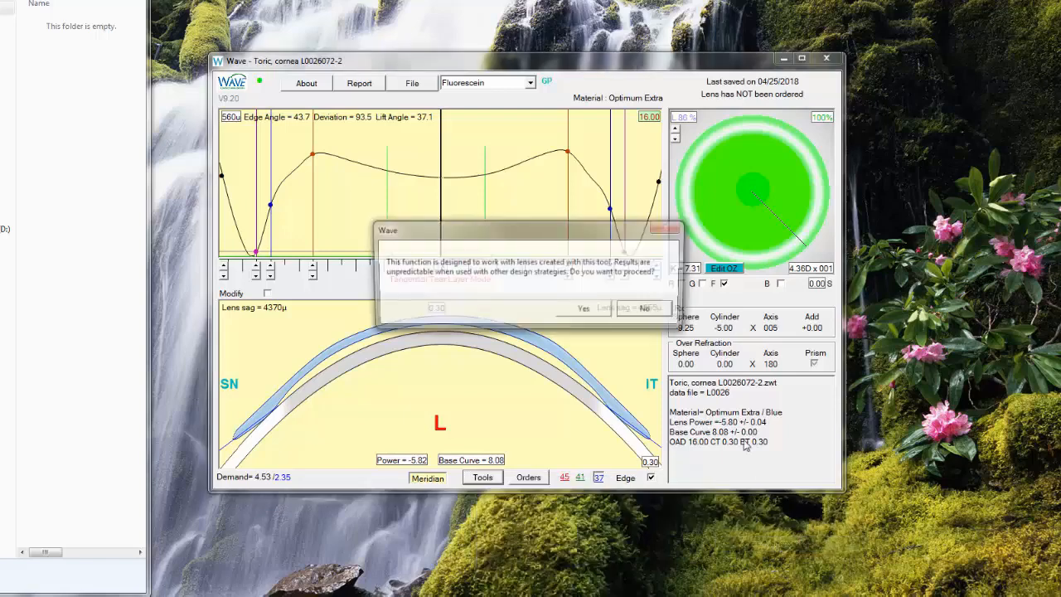
{"action": "left_click", "coordinate": [585, 311]}
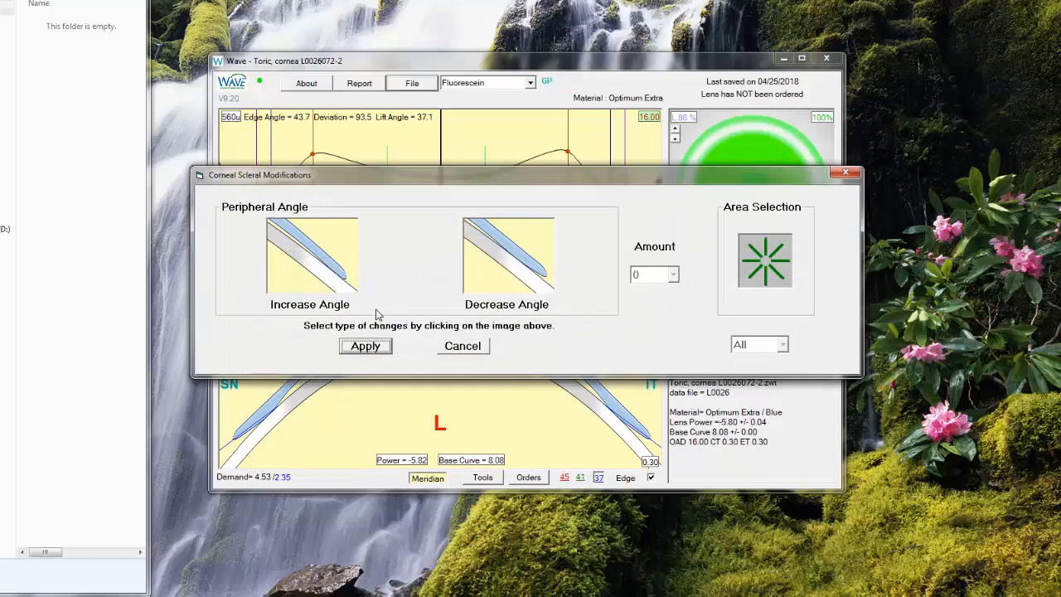
{"action": "left_click", "coordinate": [318, 305]}
{"action": "left_click", "coordinate": [673, 275]}
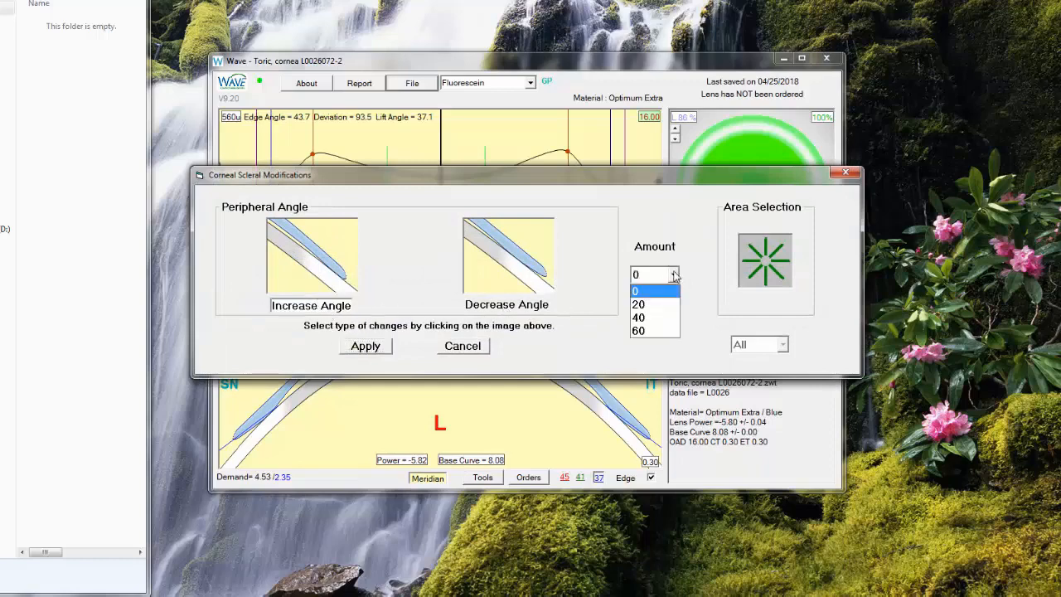
{"action": "left_click", "coordinate": [640, 331]}
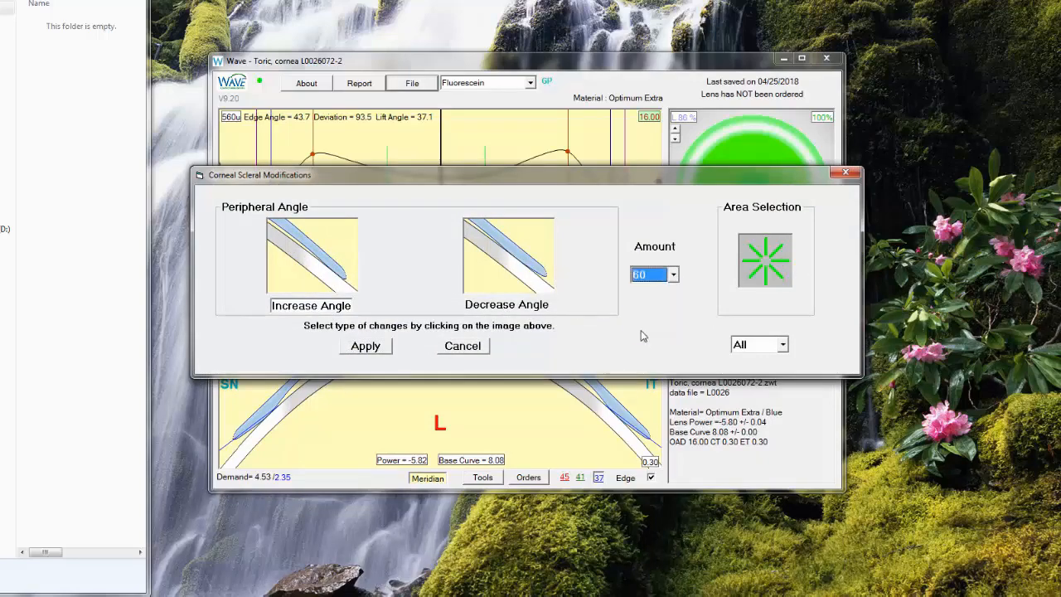
{"action": "left_click", "coordinate": [783, 346]}
{"action": "left_click", "coordinate": [756, 371]}
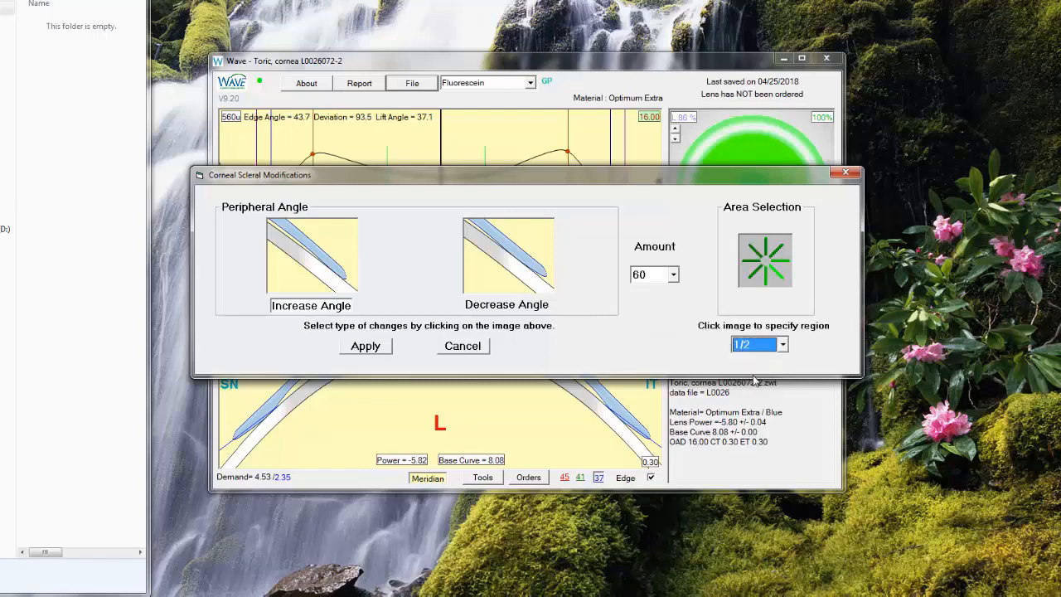
{"action": "left_click", "coordinate": [779, 280]}
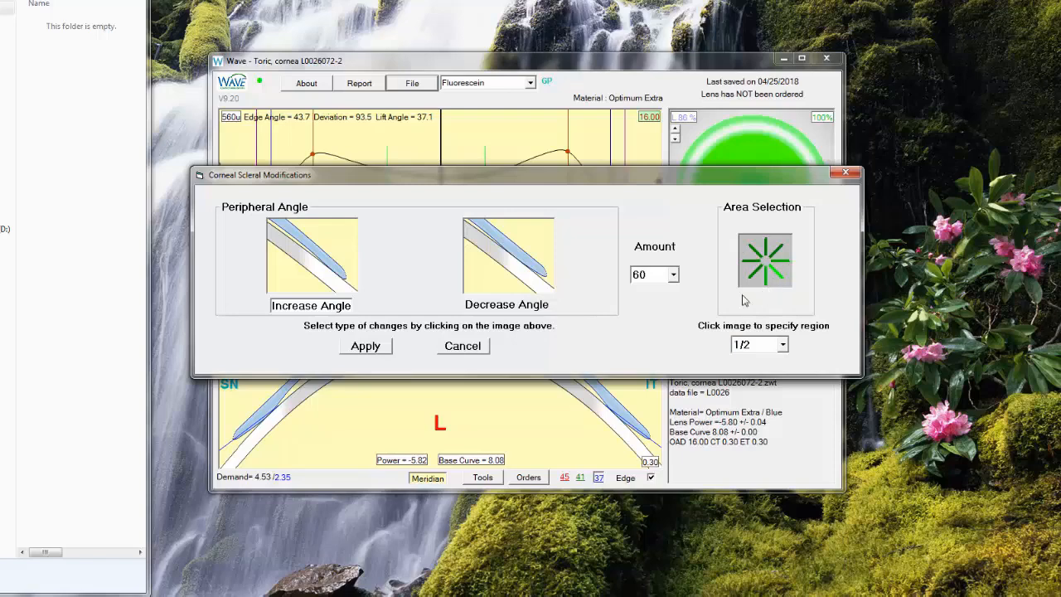
{"action": "left_click", "coordinate": [374, 347]}
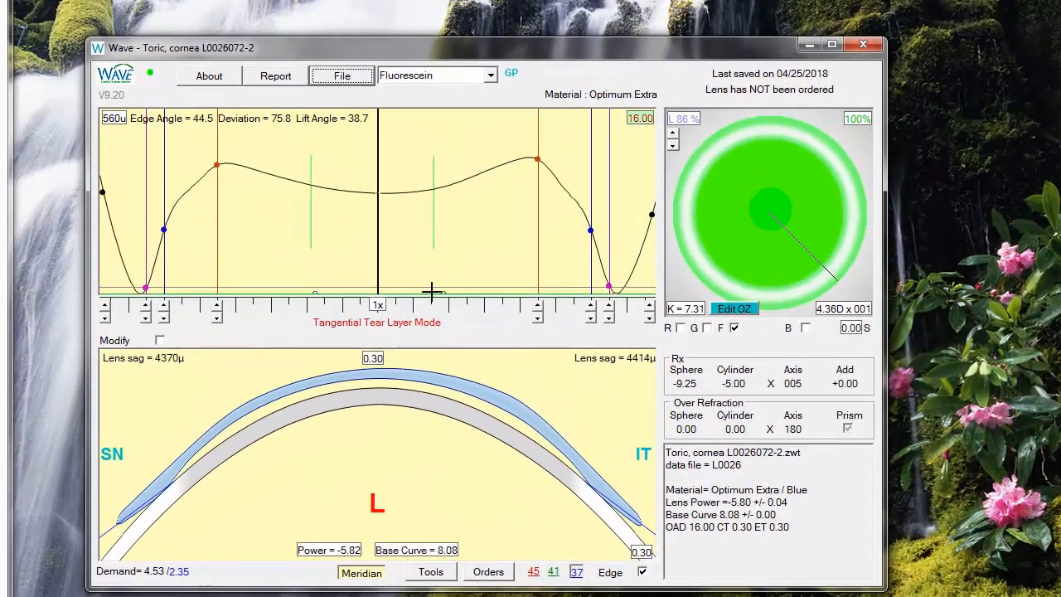
Examine the tear-layer clearance values of the 16.00 design along the superior-nasal and inferior-temporal meridian
{"action": "left_click", "coordinate": [427, 255]}
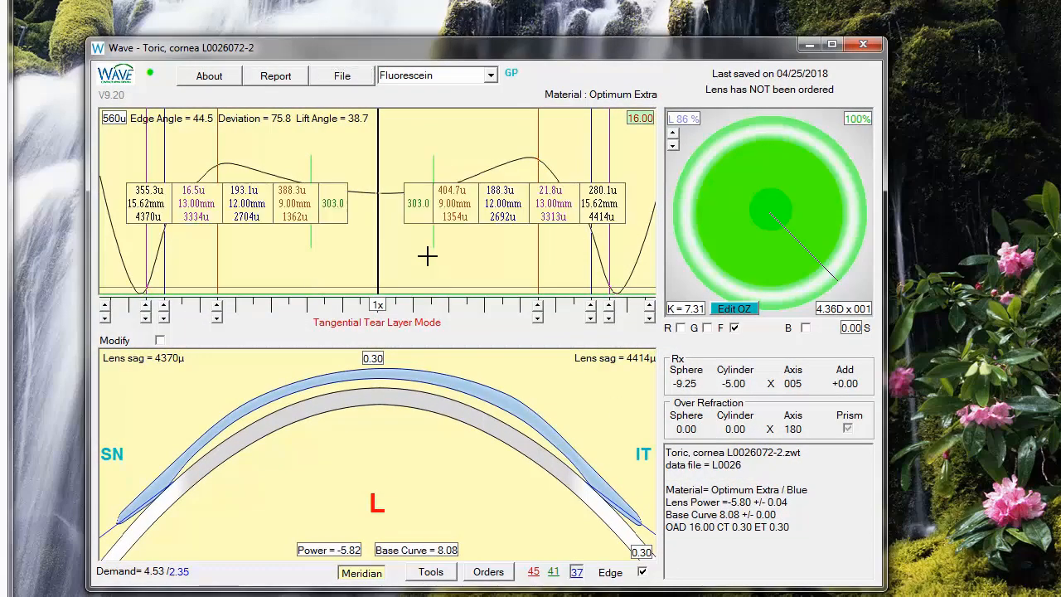
{"action": "left_click", "coordinate": [537, 245]}
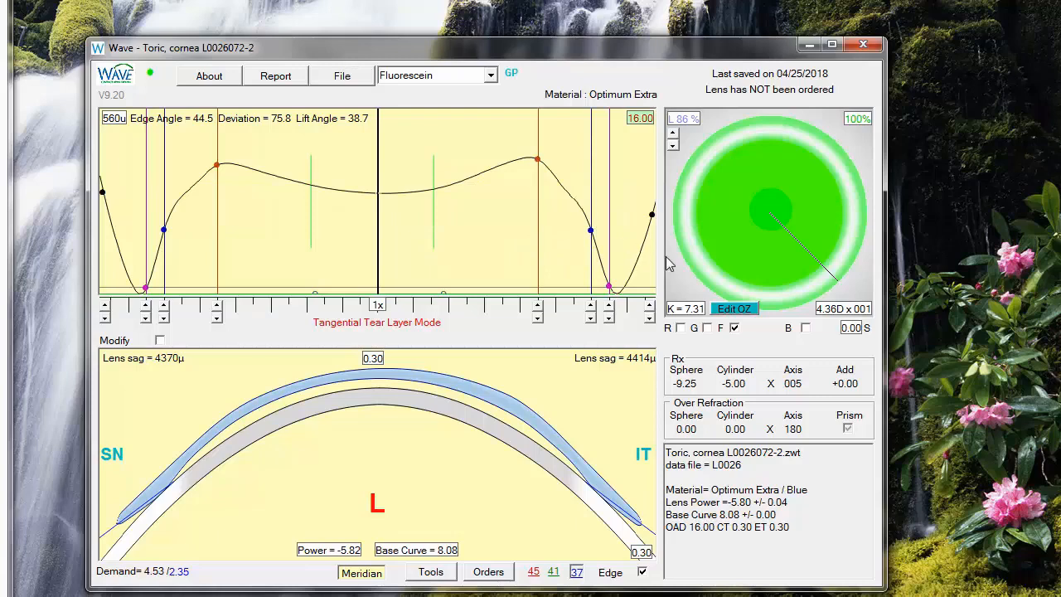
{"action": "left_click", "coordinate": [566, 240]}
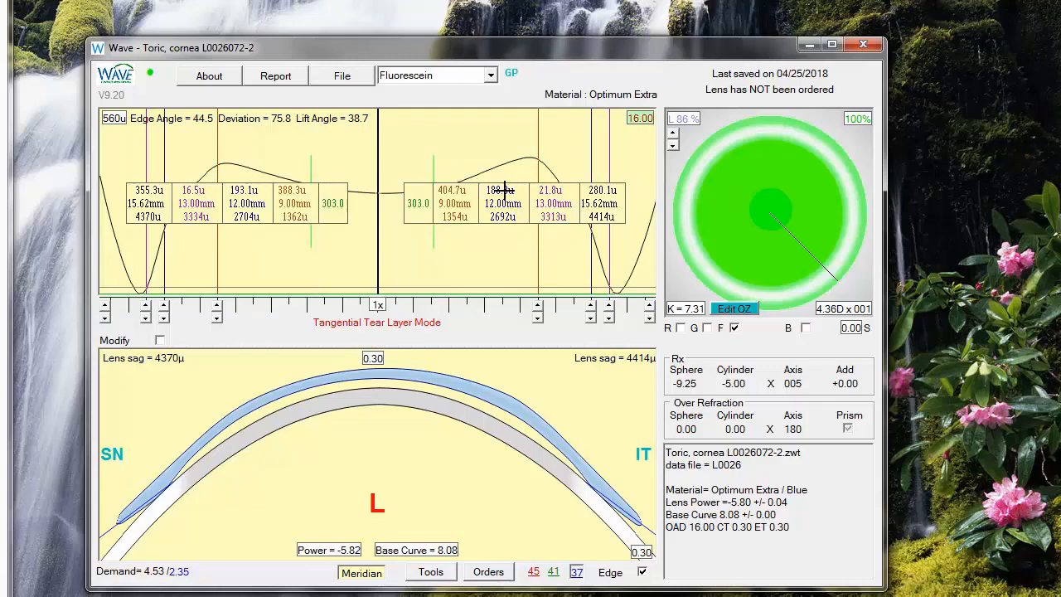
{"action": "left_click", "coordinate": [511, 232]}
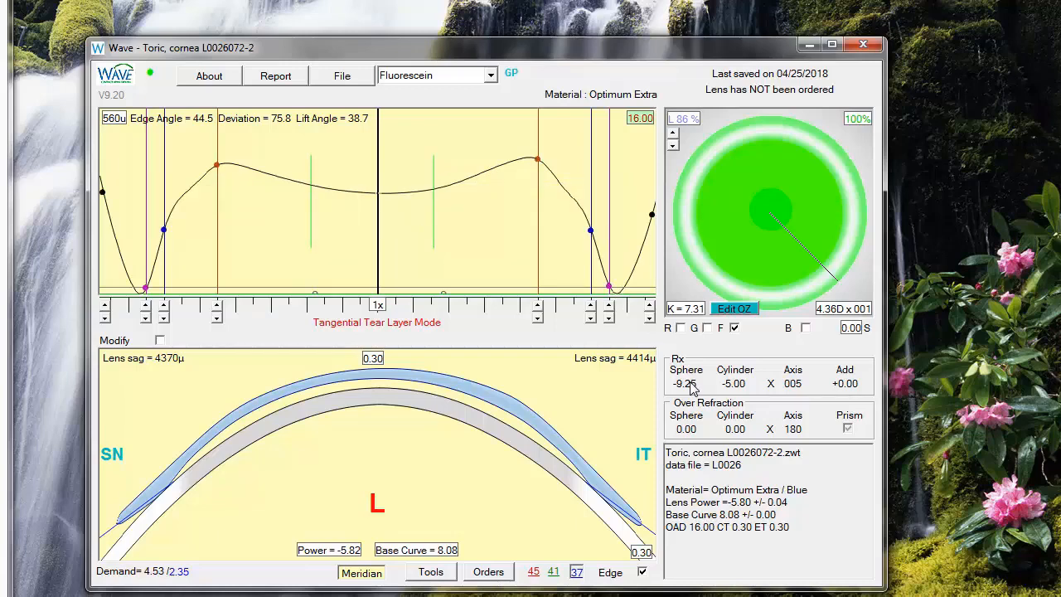